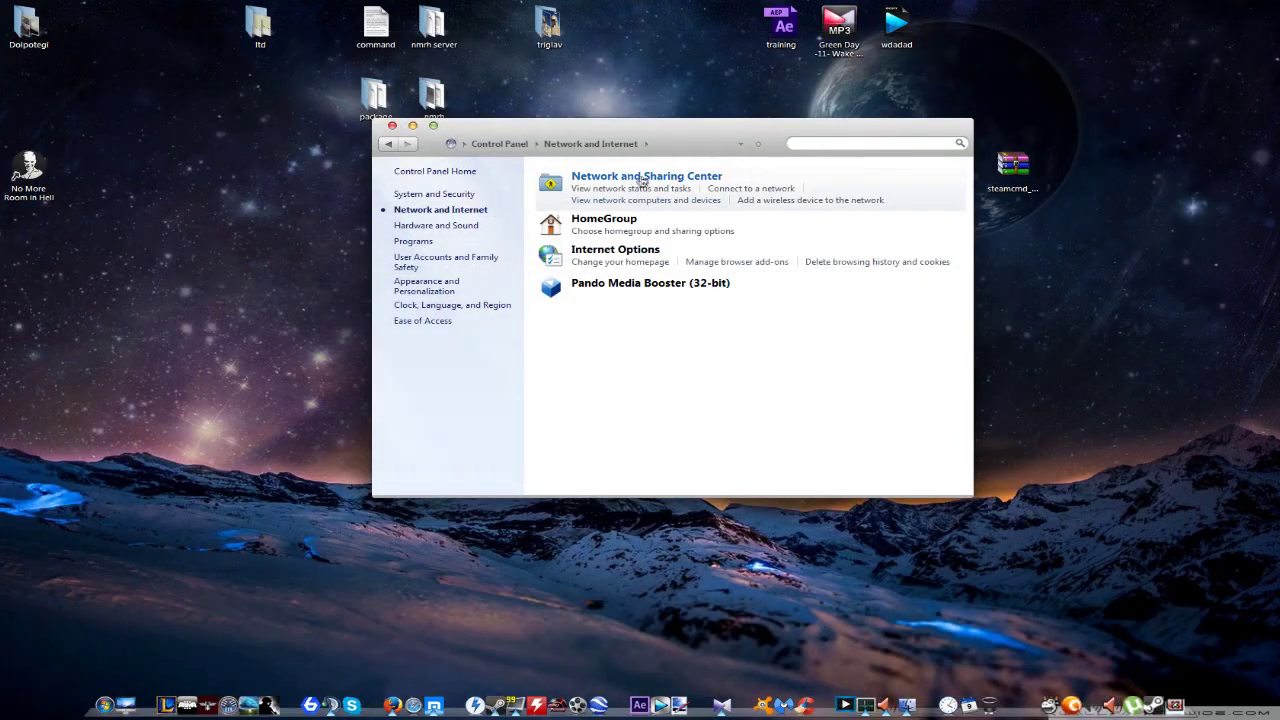
Step: Check in Internet Options that the LAN settings are set to Automatically detect settings, and close the dialogs
{"action": "left_click", "coordinate": [630, 257]}
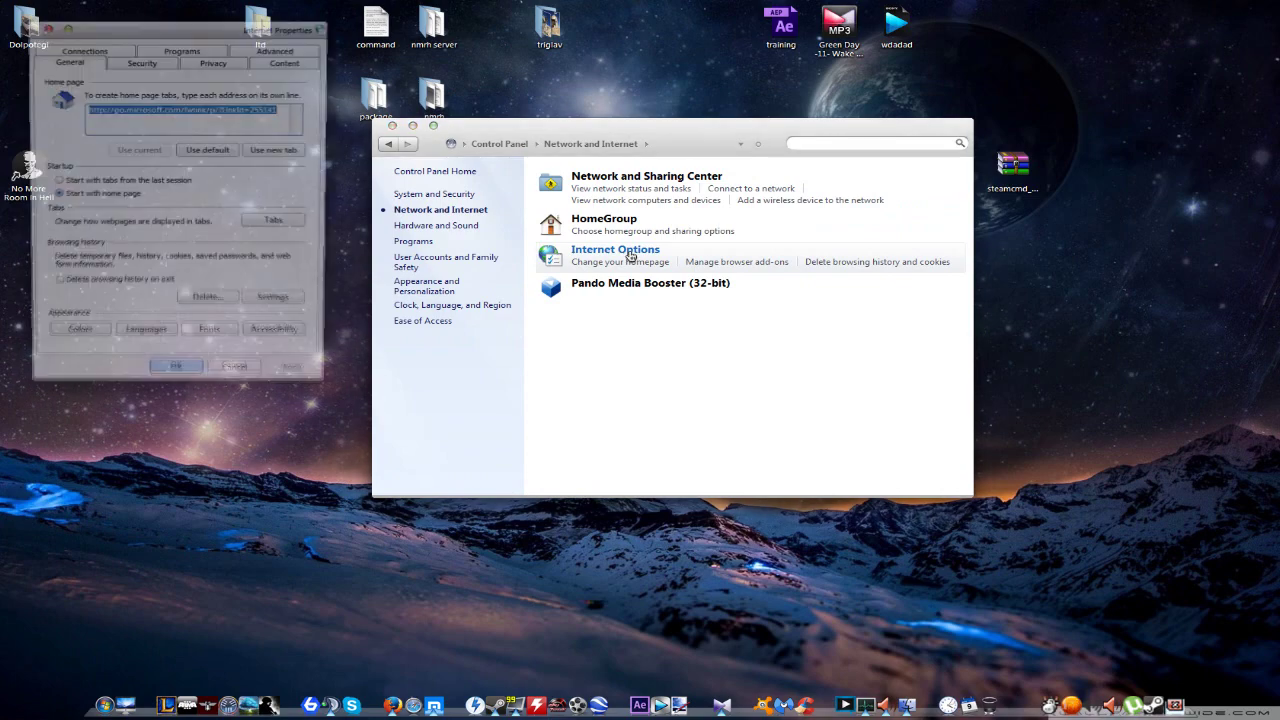
{"action": "left_click", "coordinate": [392, 125]}
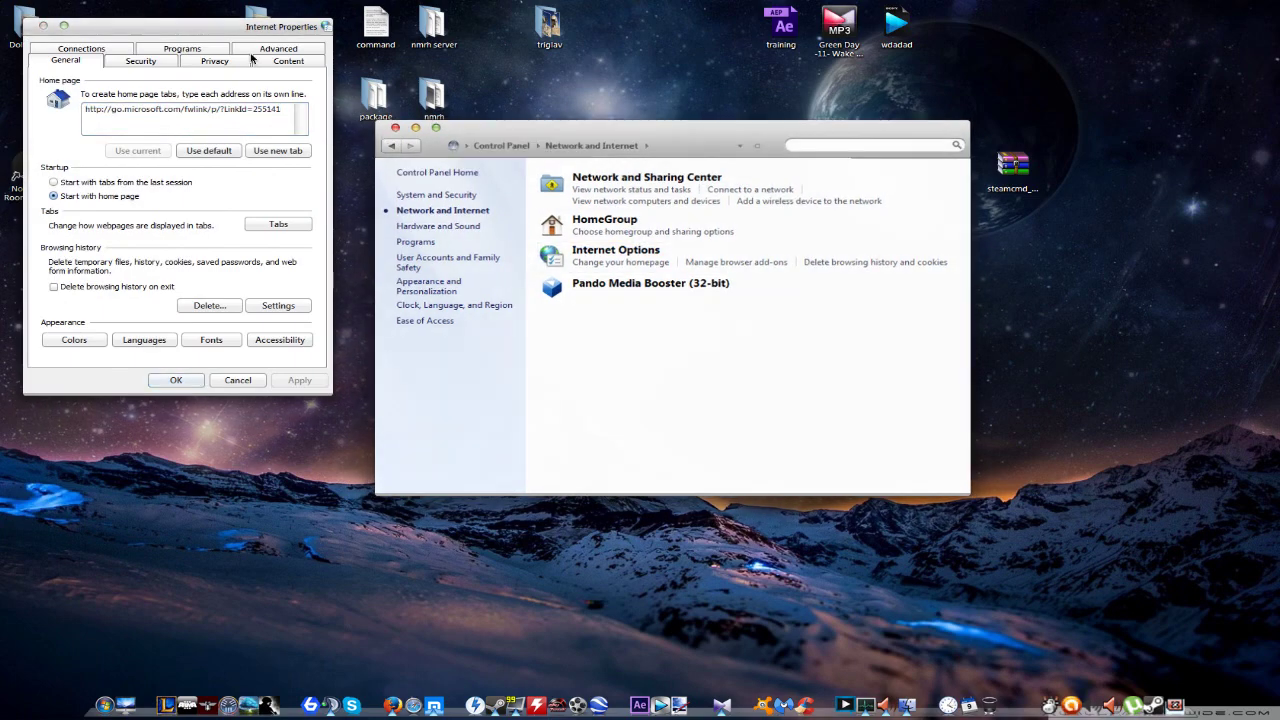
{"action": "left_click_drag", "start_coordinate": [220, 31], "coordinate": [722, 224]}
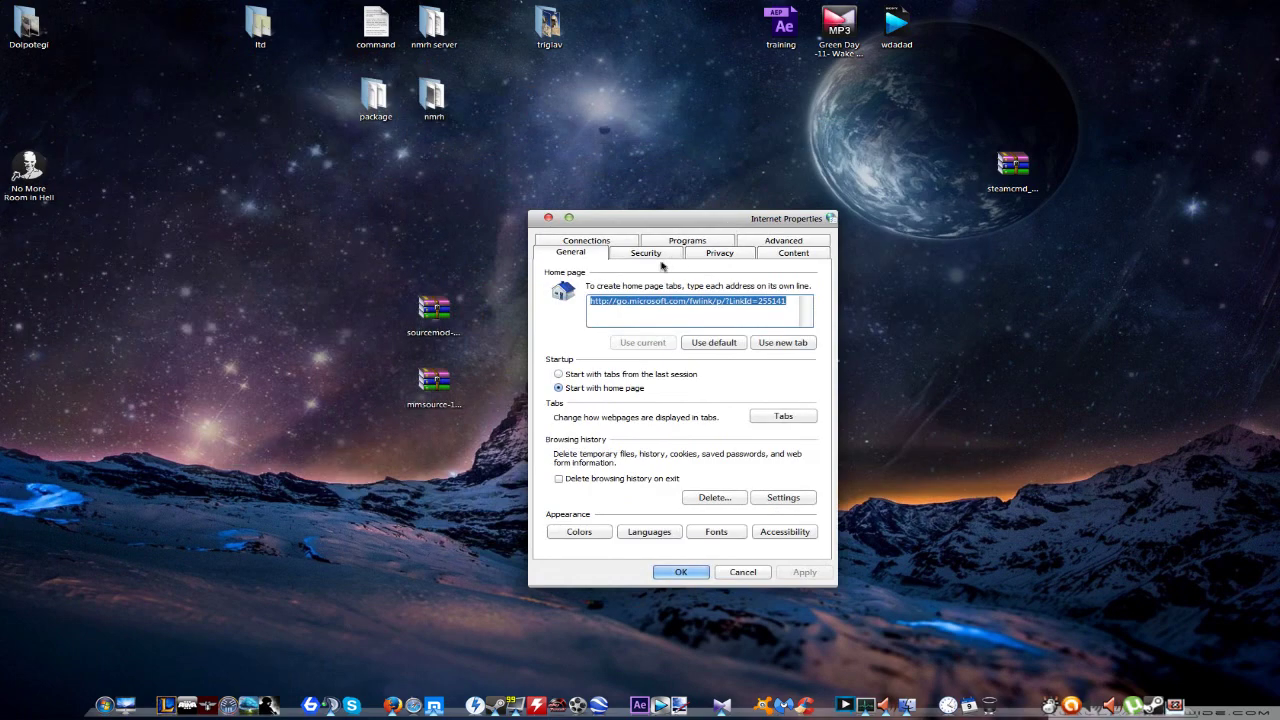
{"action": "left_click", "coordinate": [588, 242]}
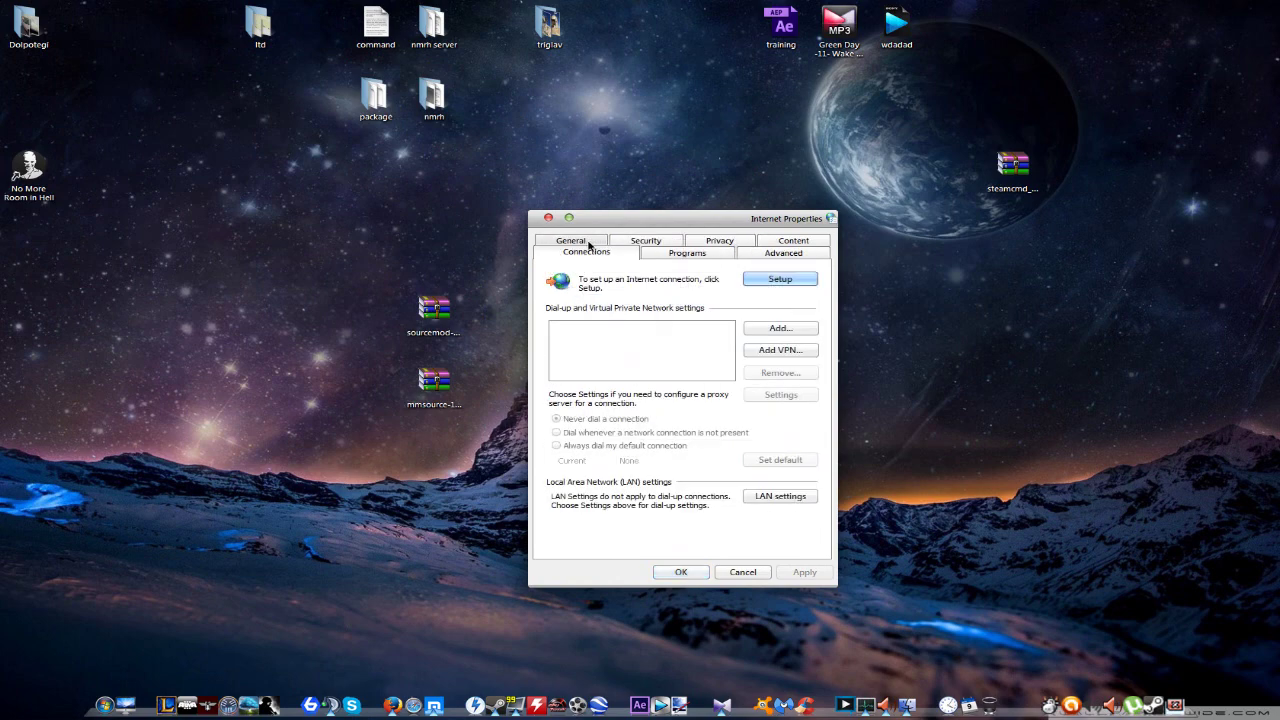
{"action": "left_click", "coordinate": [770, 497]}
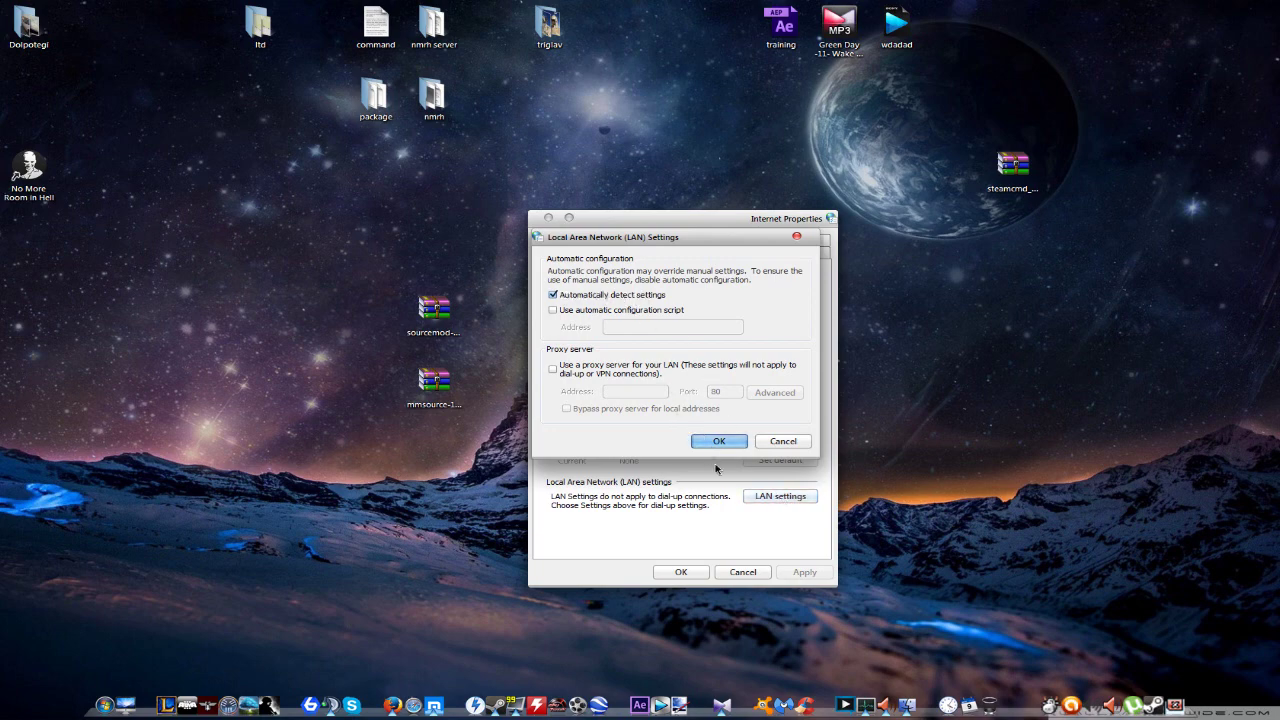
{"action": "key", "text": "Return"}
{"action": "left_click", "coordinate": [740, 572]}
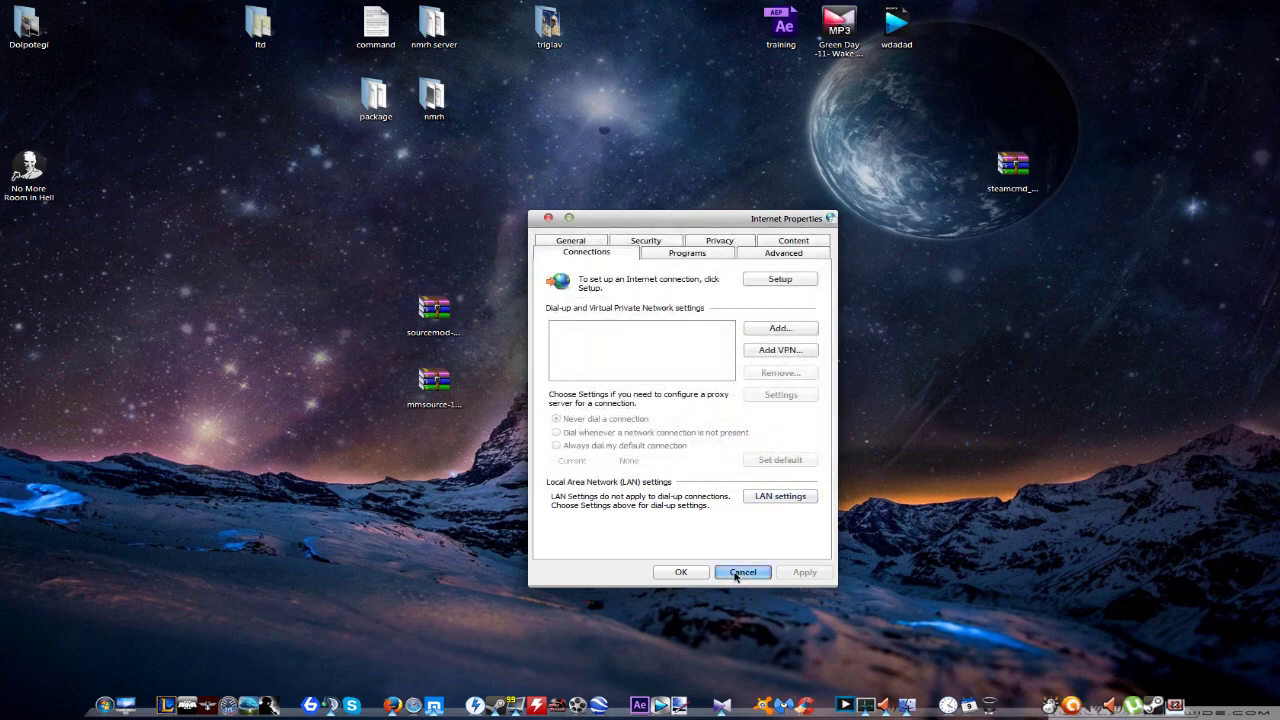
Step: Switch to Firefox, view the Dedicated Server Setup wiki page and look for steamcmd_win32.zip among the downloads, and return to the desktop
{"action": "left_click", "coordinate": [391, 706]}
{"action": "left_click", "coordinate": [950, 10]}
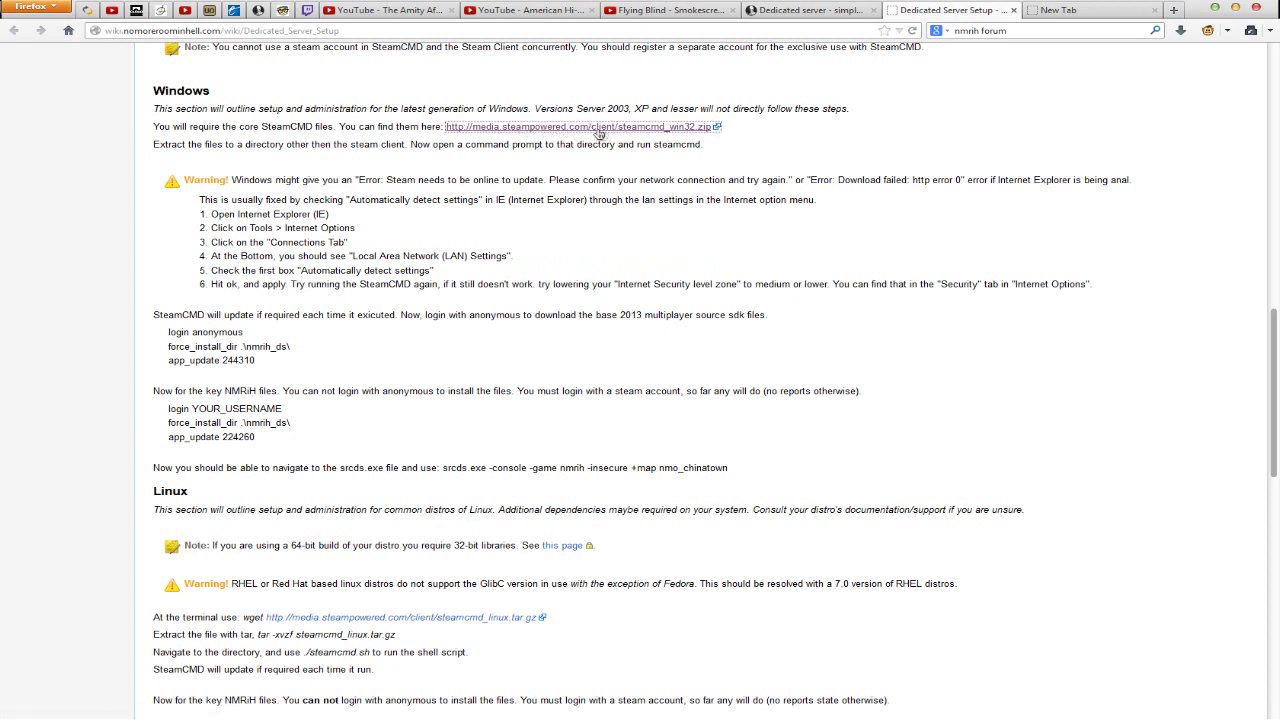
{"action": "left_click", "coordinate": [1181, 30]}
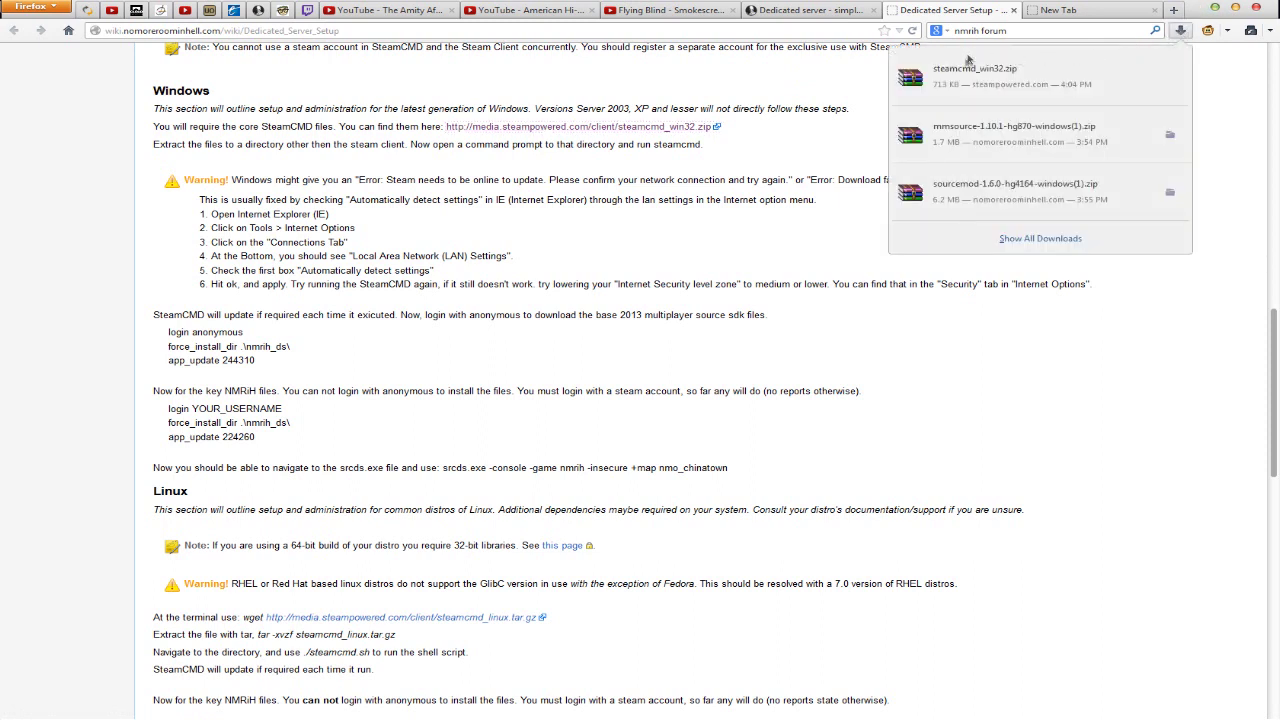
{"action": "left_click", "coordinate": [1210, 9]}
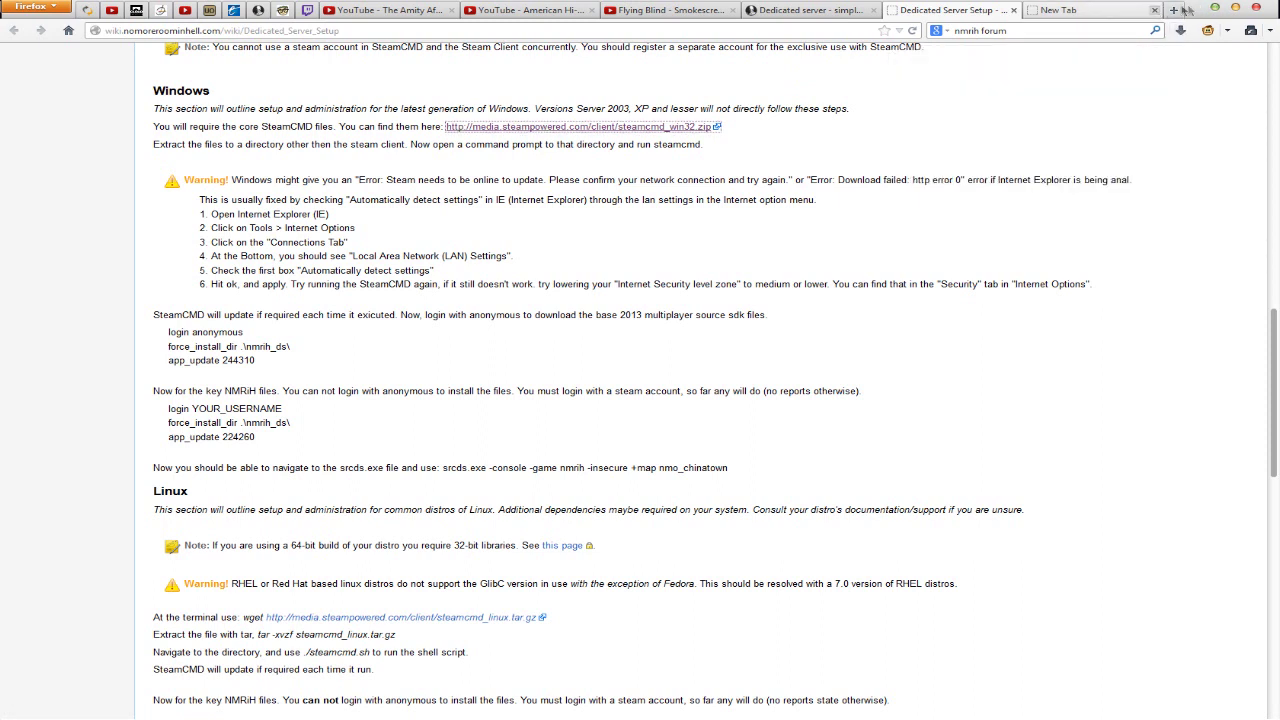
{"action": "left_click", "coordinate": [1210, 9]}
Step: Move the steamcmd_win32 archive toward the desktop's middle, extract steamcmd.exe from it to the desktop and place the file below the archive
{"action": "left_click", "coordinate": [1030, 187]}
{"action": "left_click_drag", "start_coordinate": [1030, 187], "coordinate": [652, 310]}
{"action": "double_click", "coordinate": [662, 316]}
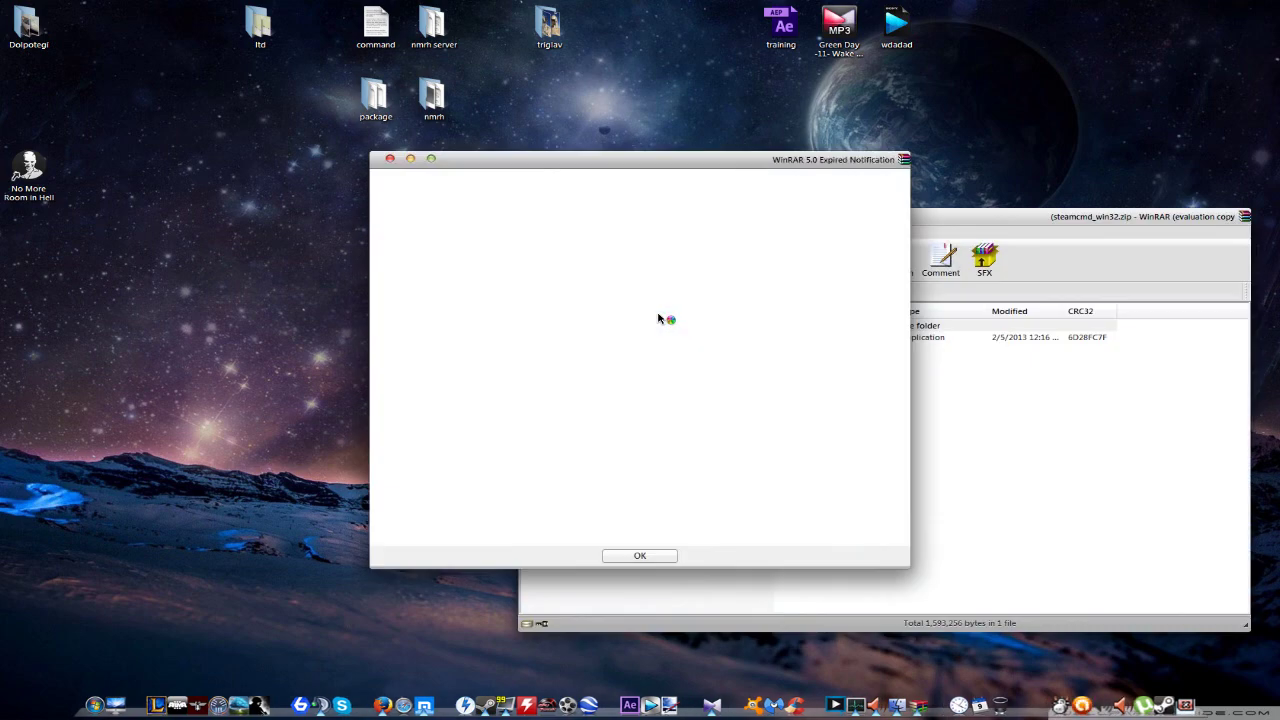
{"action": "left_click", "coordinate": [639, 556]}
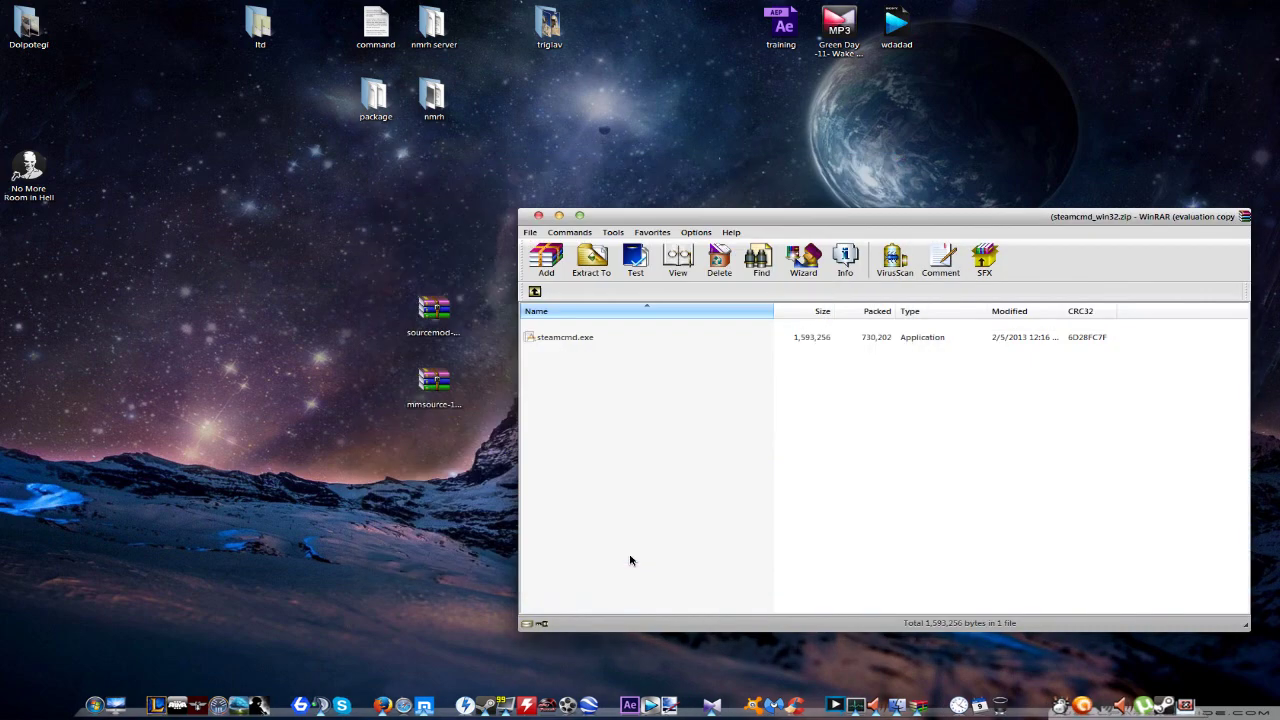
{"action": "left_click_drag", "start_coordinate": [645, 222], "coordinate": [591, 200]}
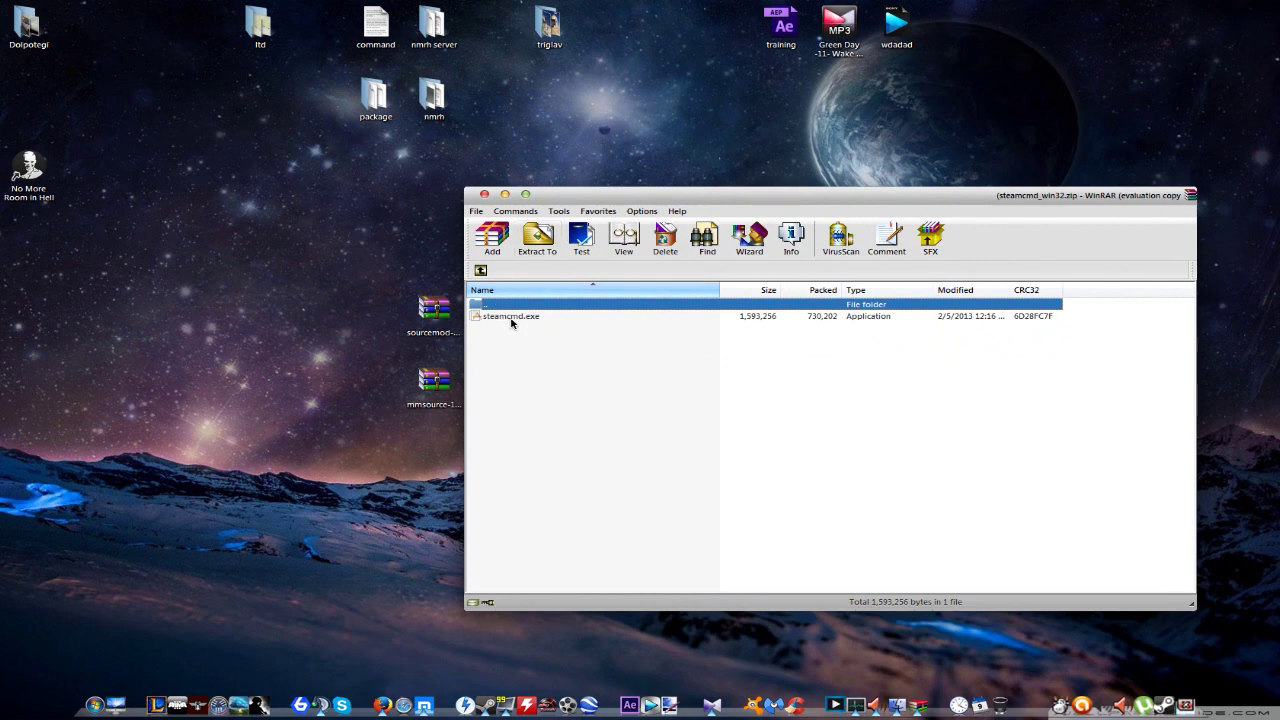
{"action": "left_click", "coordinate": [512, 317]}
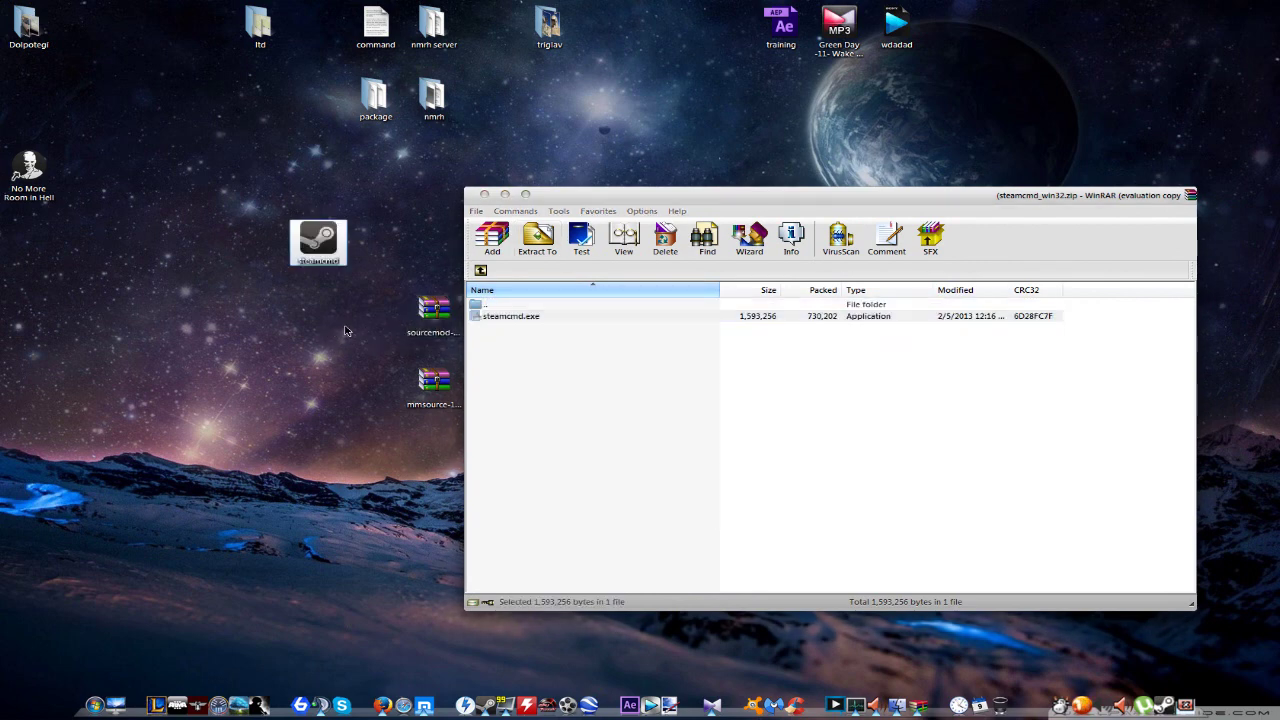
{"action": "left_click", "coordinate": [484, 194]}
{"action": "left_click_drag", "start_coordinate": [318, 240], "coordinate": [666, 388]}
{"action": "left_click", "coordinate": [746, 333]}
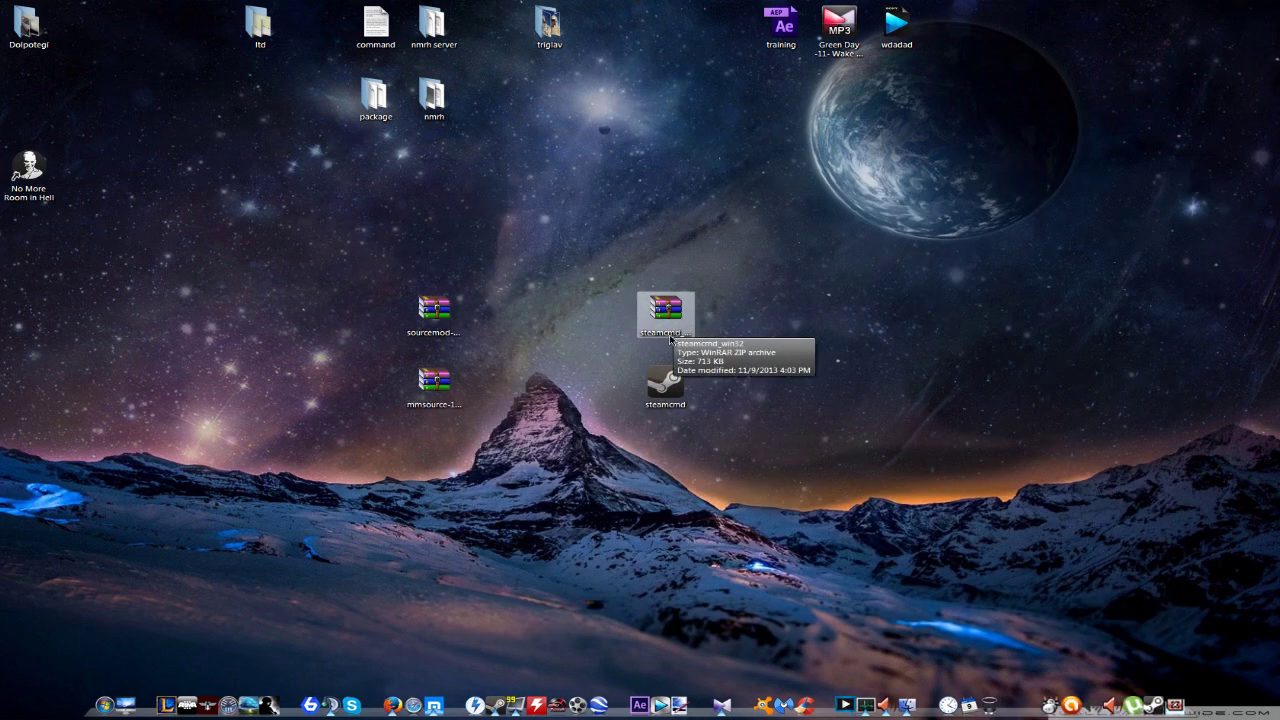
Step: Create a new desktop folder named "no more room in hell v1"
{"action": "right_click", "coordinate": [745, 389]}
{"action": "mouse_move", "coordinate": [836, 503]}
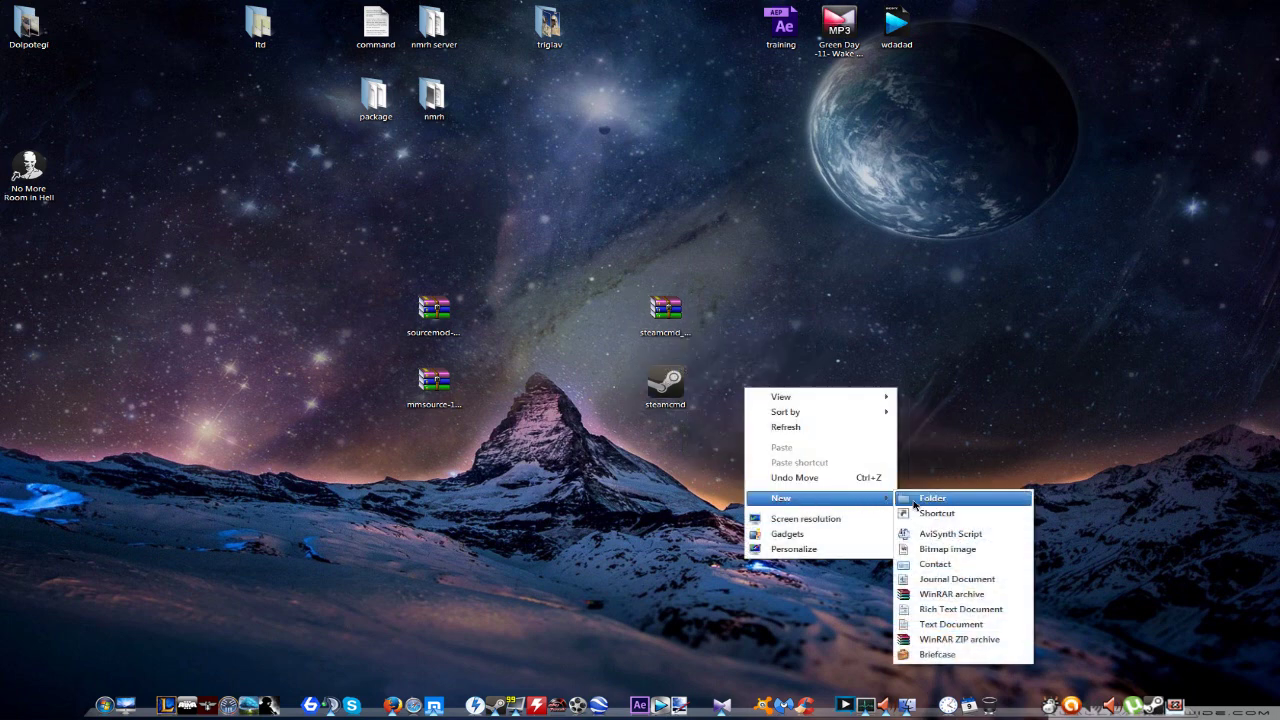
{"action": "left_click", "coordinate": [913, 498]}
{"action": "type", "text": "no mor"}
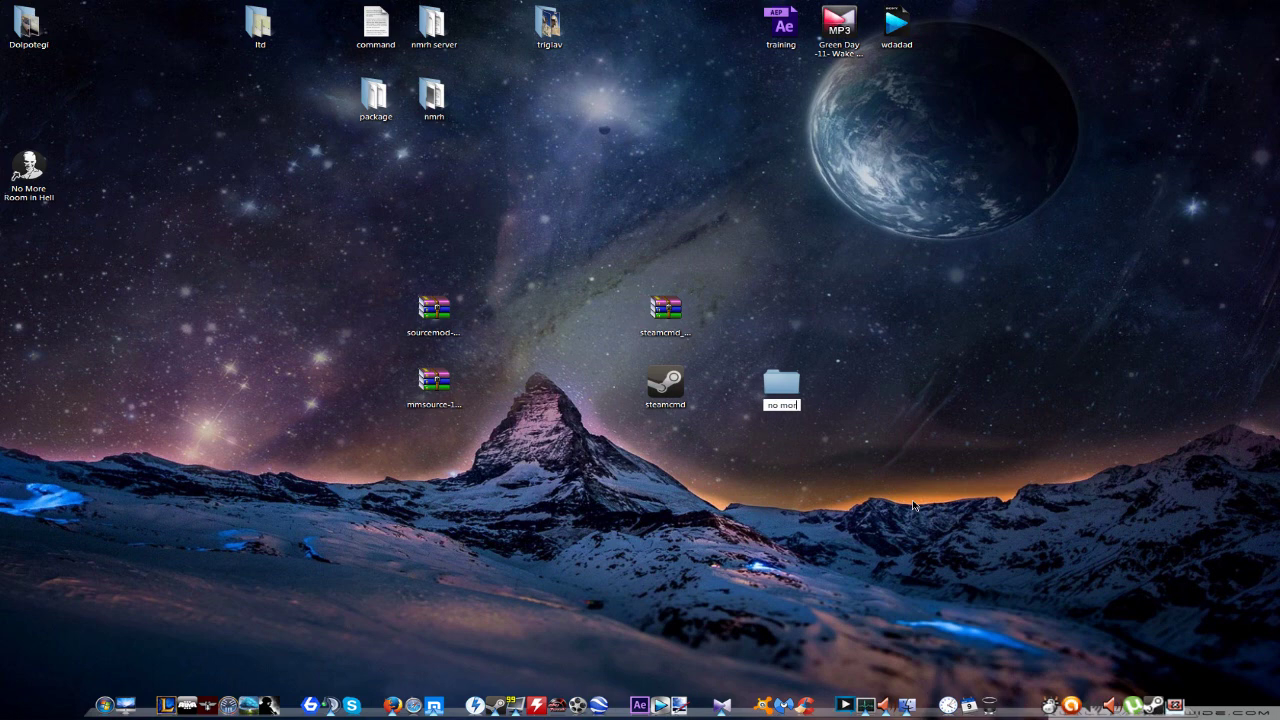
{"action": "type", "text": "e room in hell"}
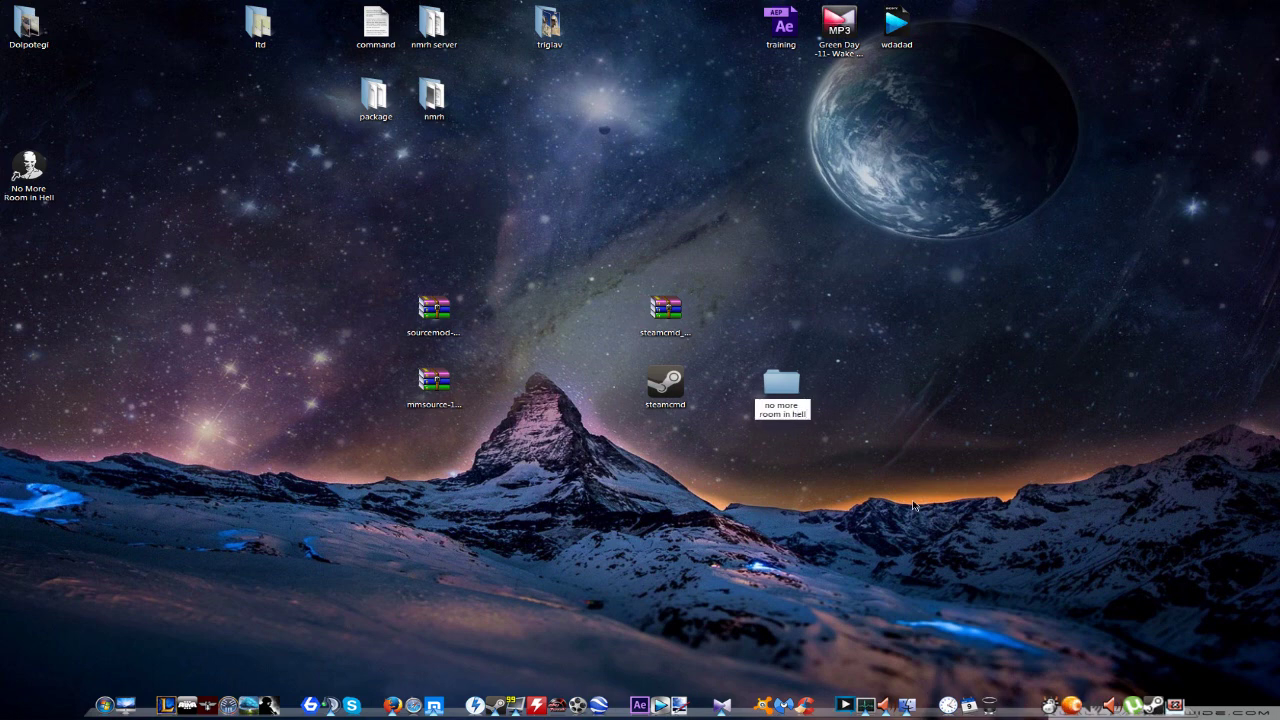
{"action": "type", "text": " v1"}
{"action": "key", "text": "Return"}
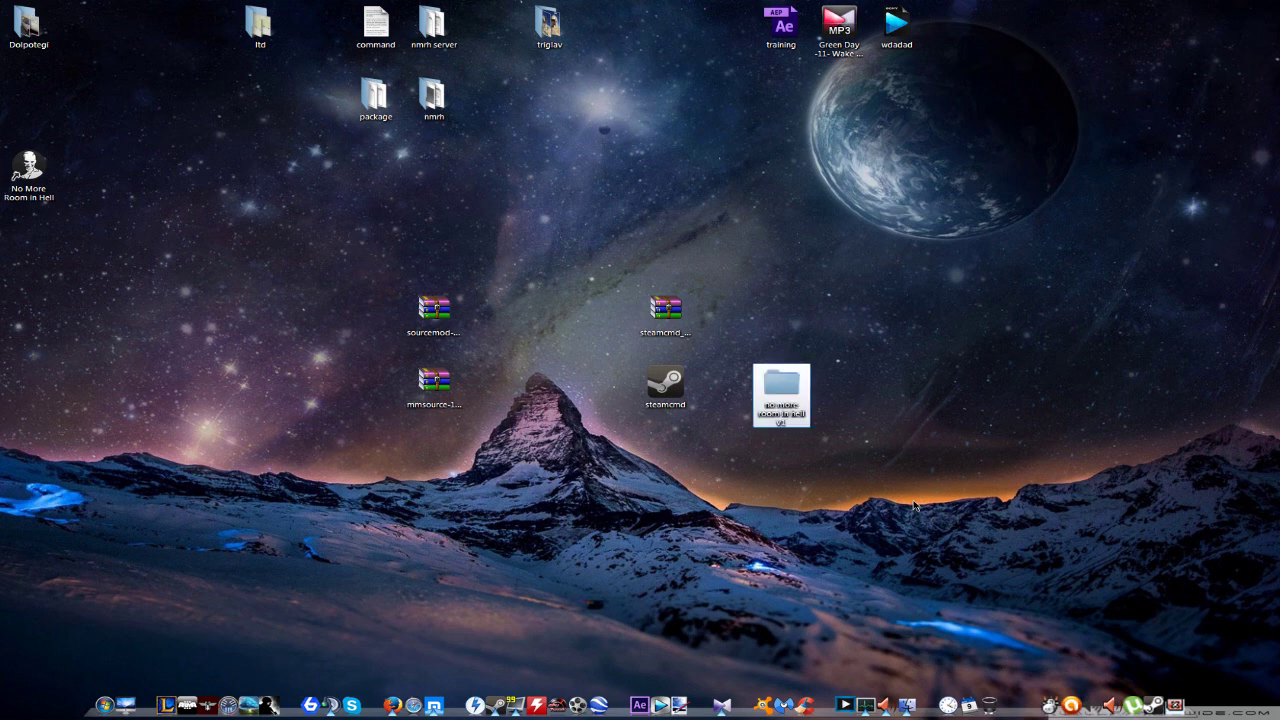
Step: Move steamcmd into the "no more room in hell v1" folder and run it from there as administrator
{"action": "left_click_drag", "start_coordinate": [665, 383], "coordinate": [790, 390]}
{"action": "left_click", "coordinate": [792, 390]}
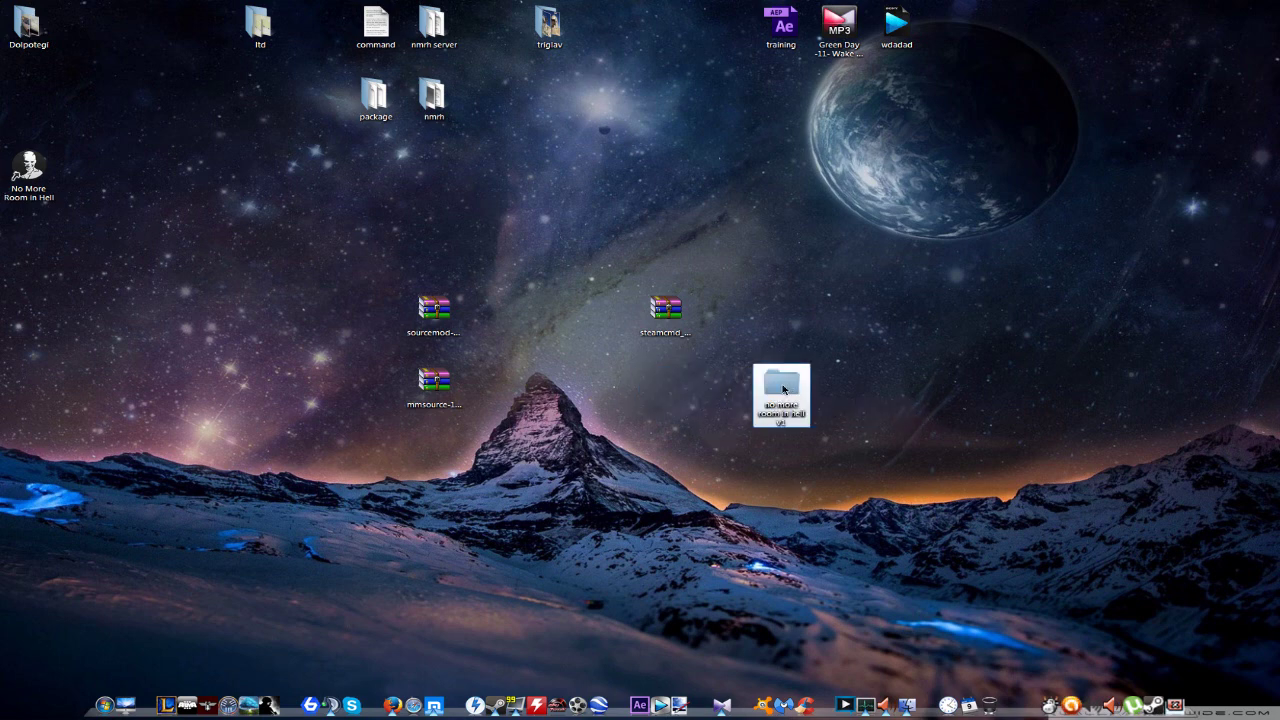
{"action": "double_click", "coordinate": [789, 403]}
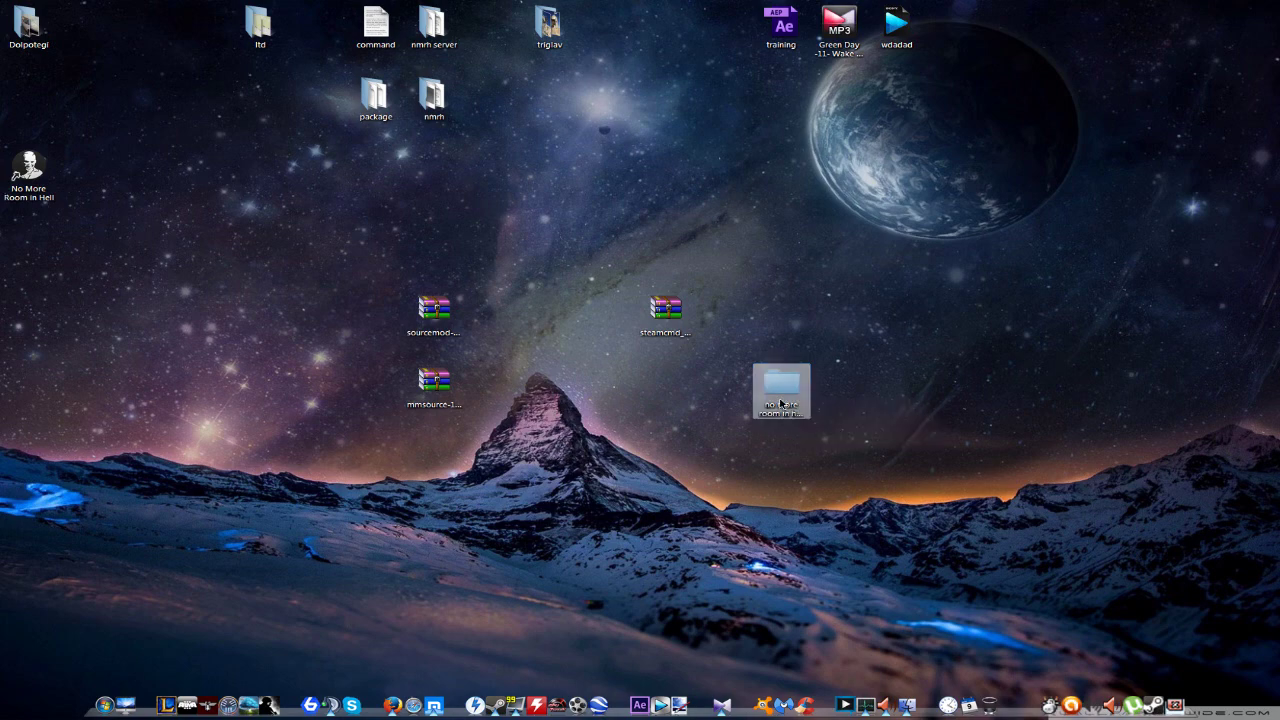
{"action": "left_click", "coordinate": [210, 127]}
{"action": "right_click", "coordinate": [210, 127]}
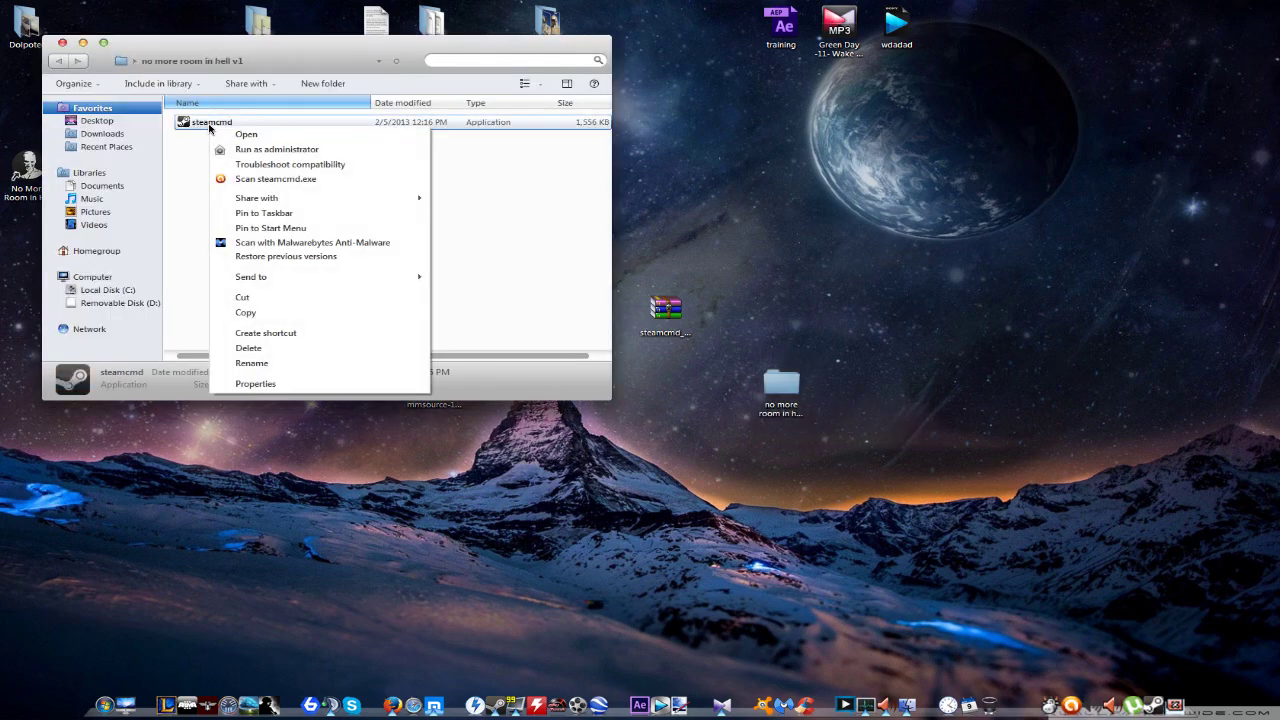
{"action": "left_click", "coordinate": [245, 149]}
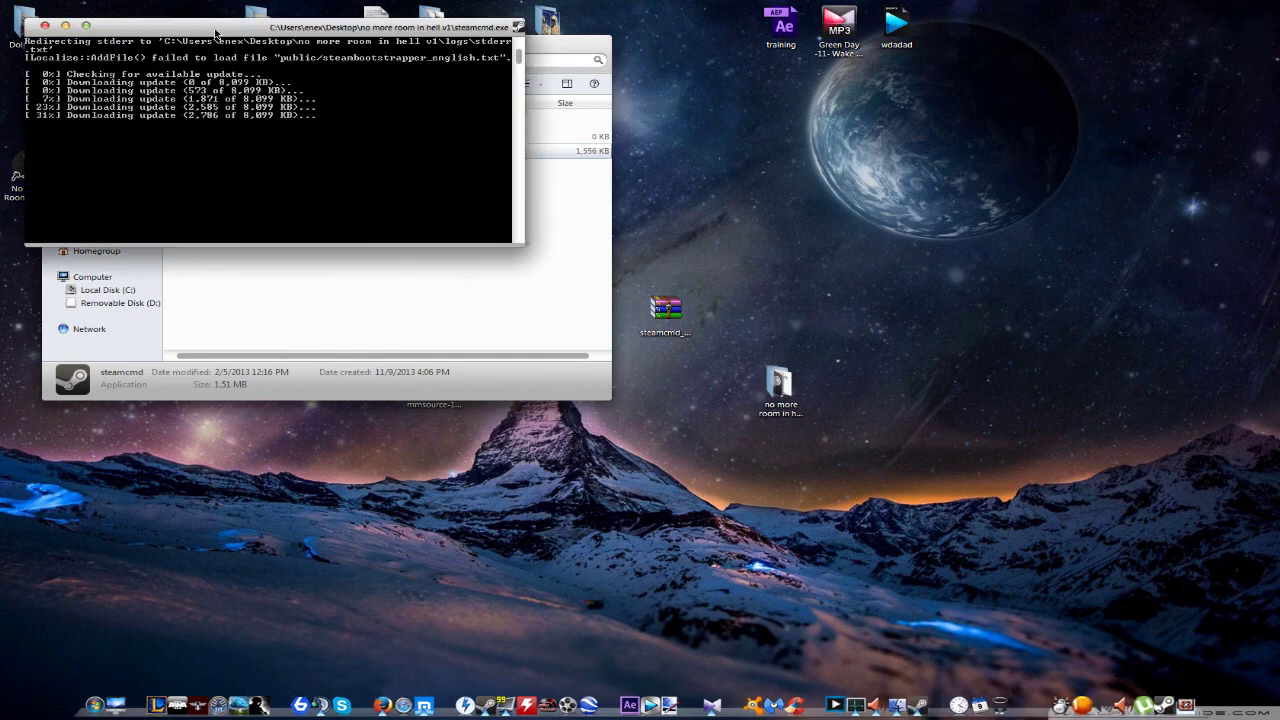
{"action": "left_click_drag", "start_coordinate": [232, 44], "coordinate": [894, 99]}
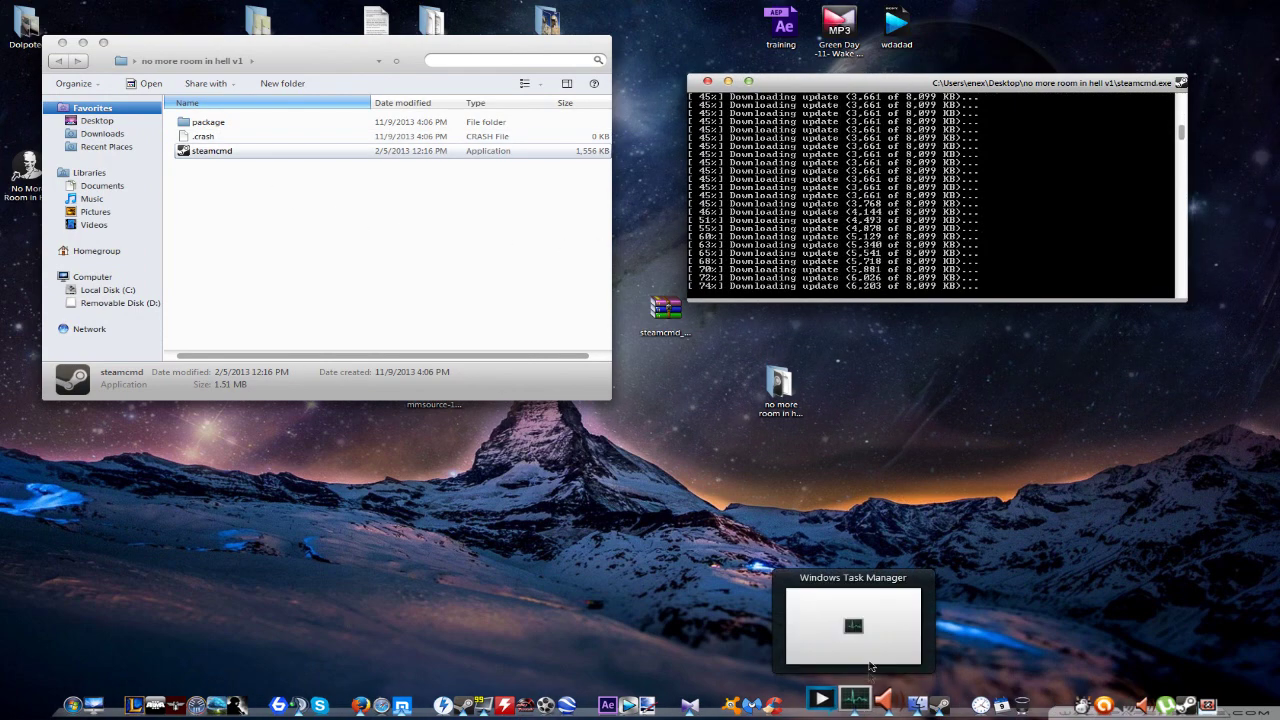
Step: Check the CPU and memory performance graphs in Windows Task Manager while SteamCMD updates, and close Task Manager
{"action": "left_click", "coordinate": [857, 705]}
{"action": "left_click", "coordinate": [785, 336]}
{"action": "left_click", "coordinate": [733, 336]}
{"action": "left_click", "coordinate": [828, 336]}
{"action": "left_click", "coordinate": [860, 337]}
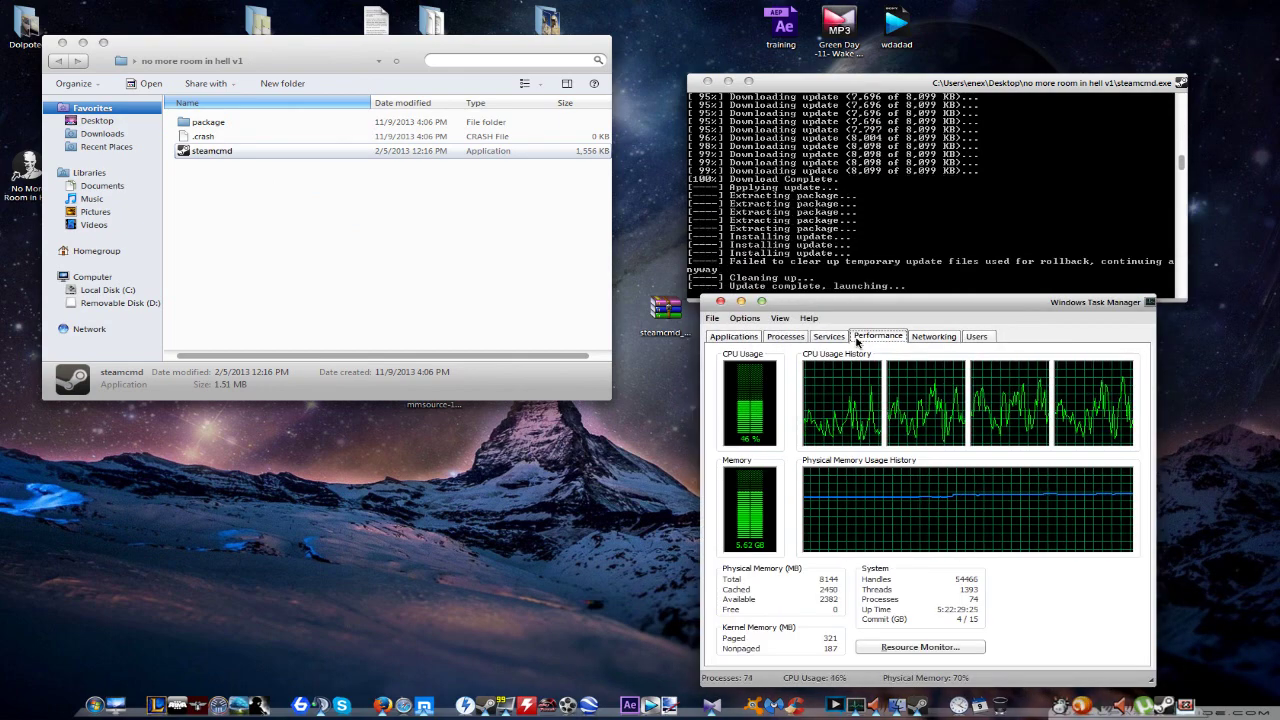
{"action": "left_click_drag", "start_coordinate": [921, 84], "coordinate": [914, 58]}
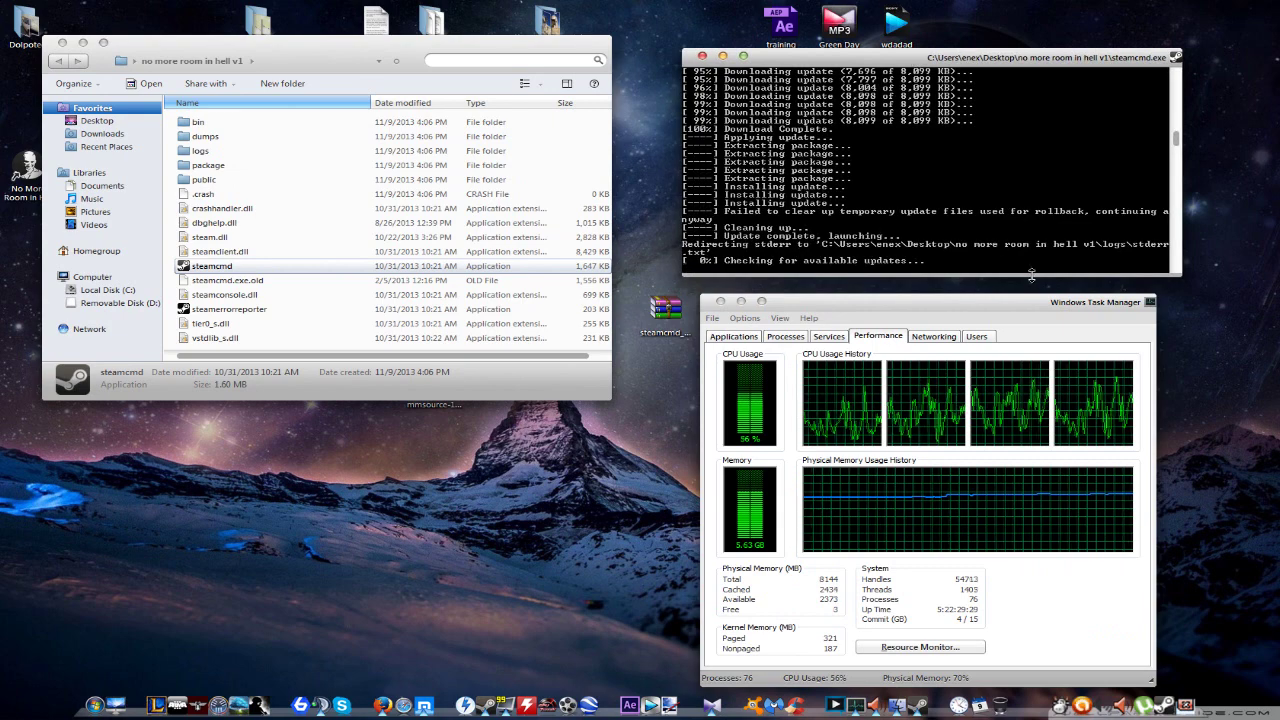
{"action": "left_click", "coordinate": [760, 305]}
{"action": "key", "text": "alt+F4"}
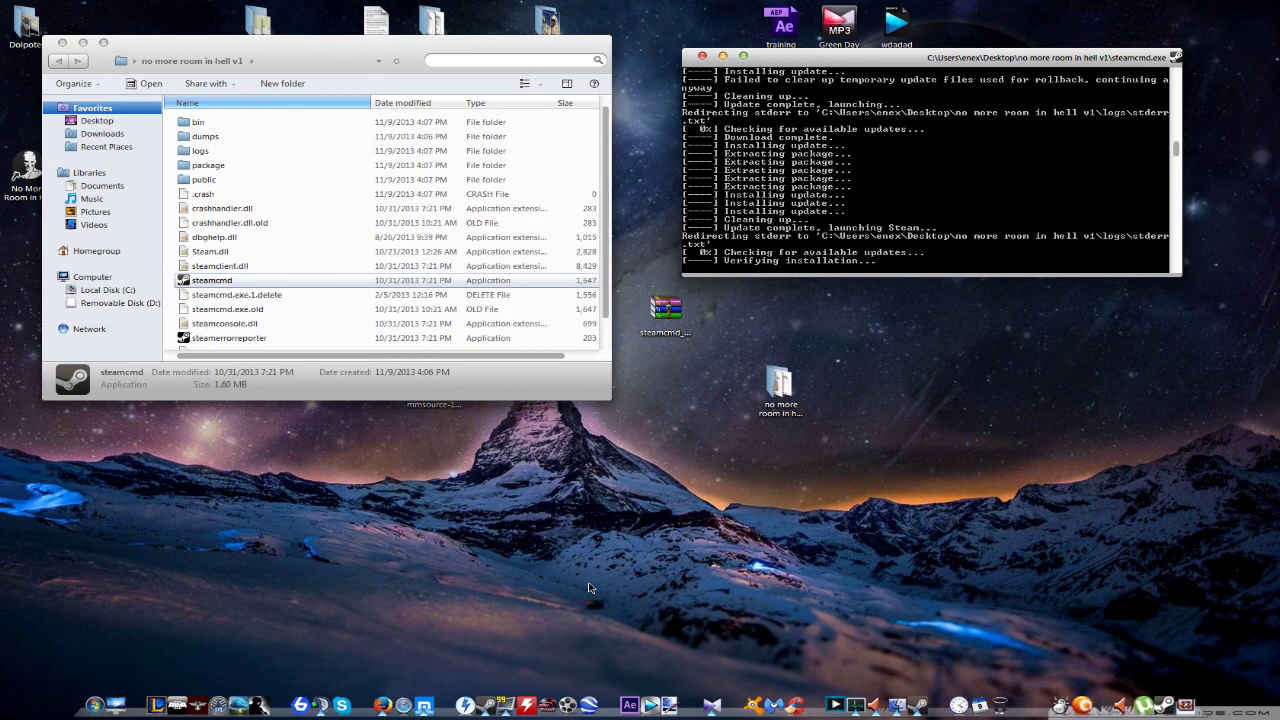
Step: Enlarge the "no more room in hell v1" folder window to the full height of the screen
{"action": "left_click_drag", "start_coordinate": [509, 561], "coordinate": [550, 718]}
{"action": "left_click_drag", "start_coordinate": [390, 44], "coordinate": [397, 18]}
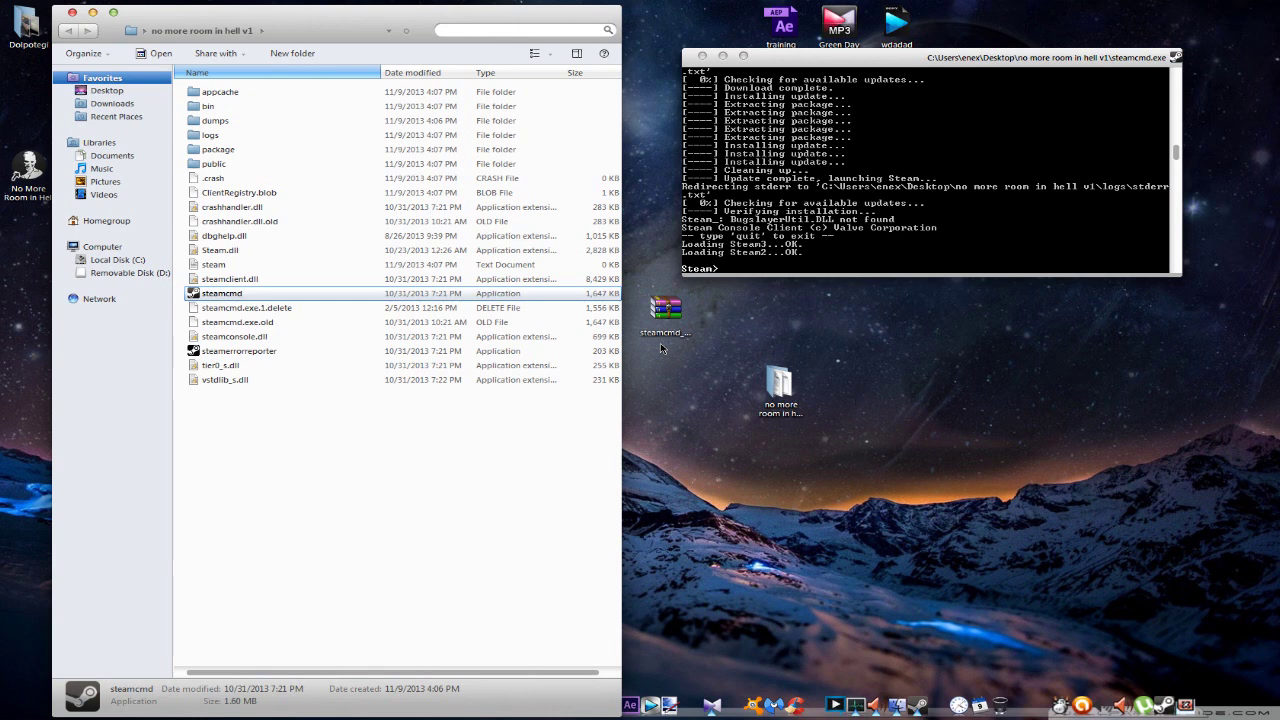
Step: Log in to SteamCMD with "login anonymous", pasting the word "anonymous" copied from the Windows section of the wiki page
{"action": "left_click", "coordinate": [757, 255]}
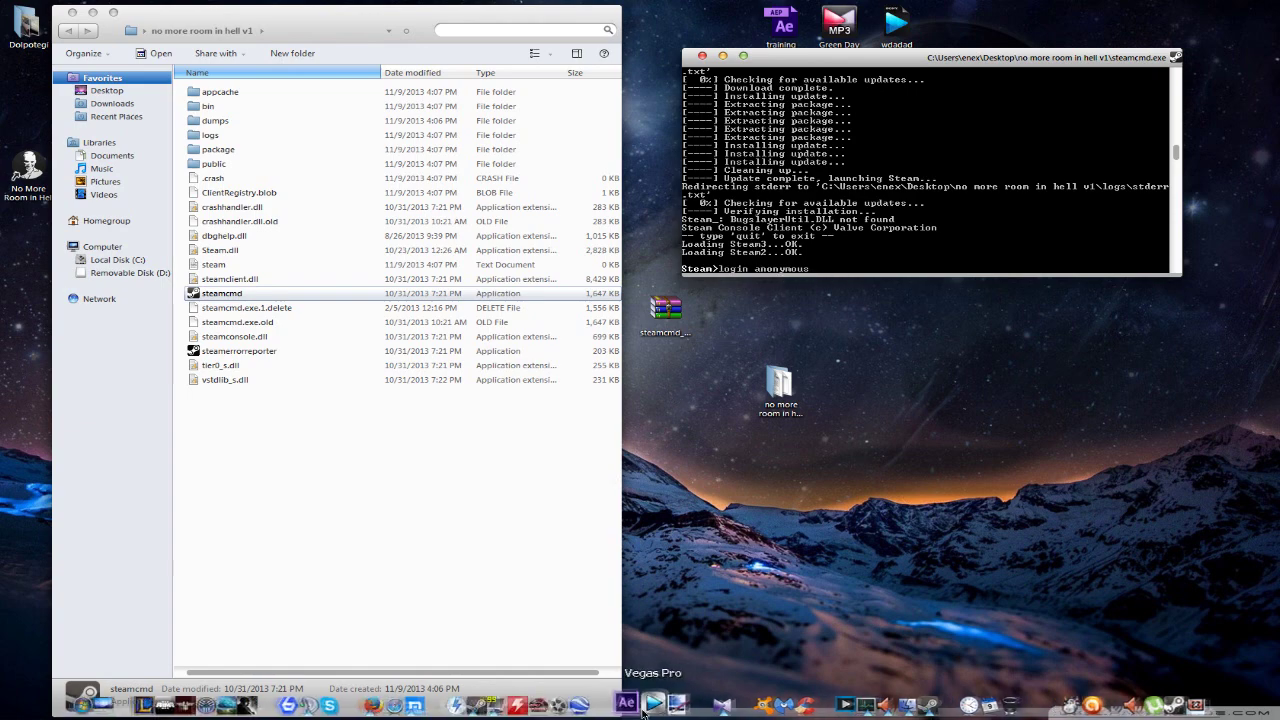
{"action": "left_click", "coordinate": [409, 703]}
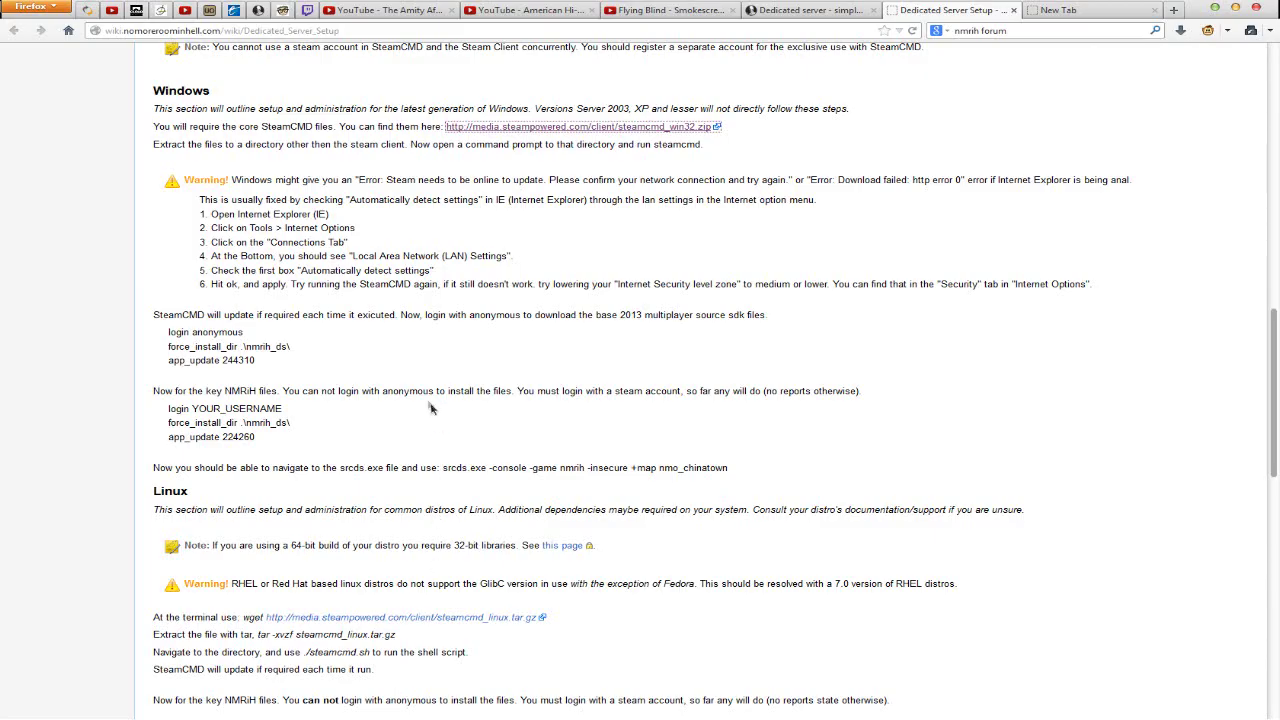
{"action": "left_click_drag", "start_coordinate": [192, 332], "coordinate": [246, 336]}
{"action": "key", "text": "ctrl+c"}
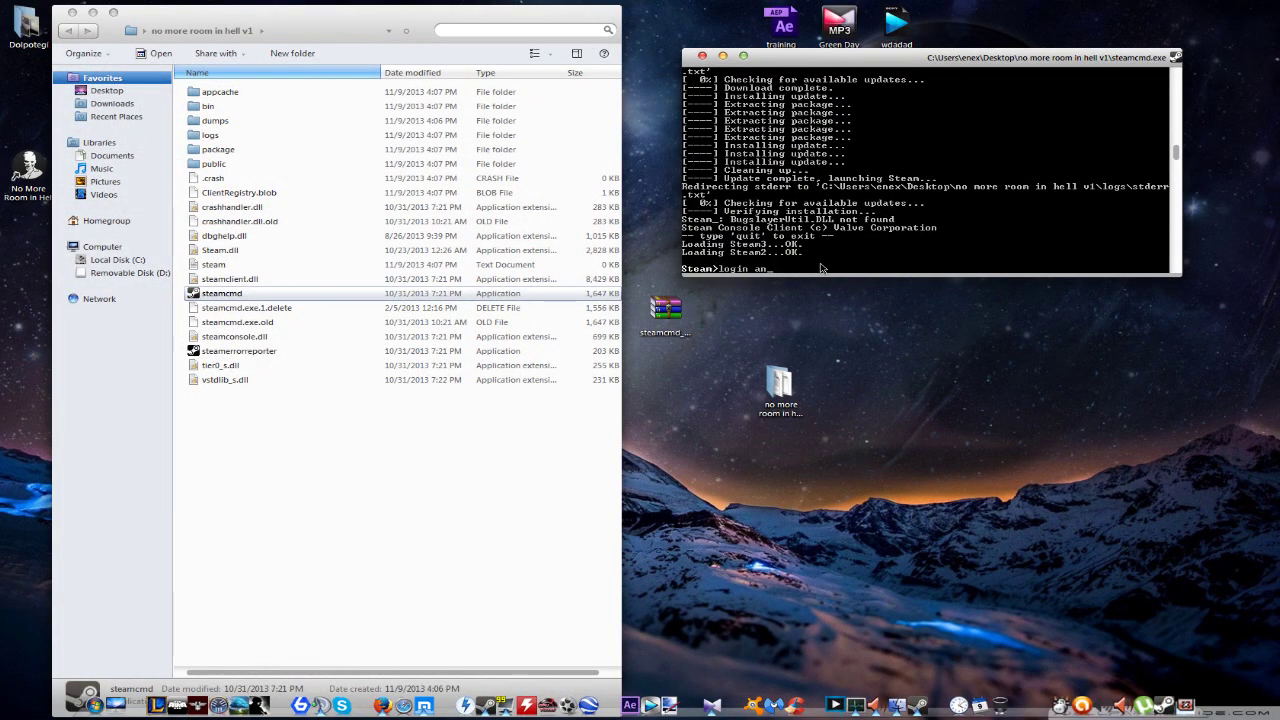
{"action": "right_click", "coordinate": [881, 60]}
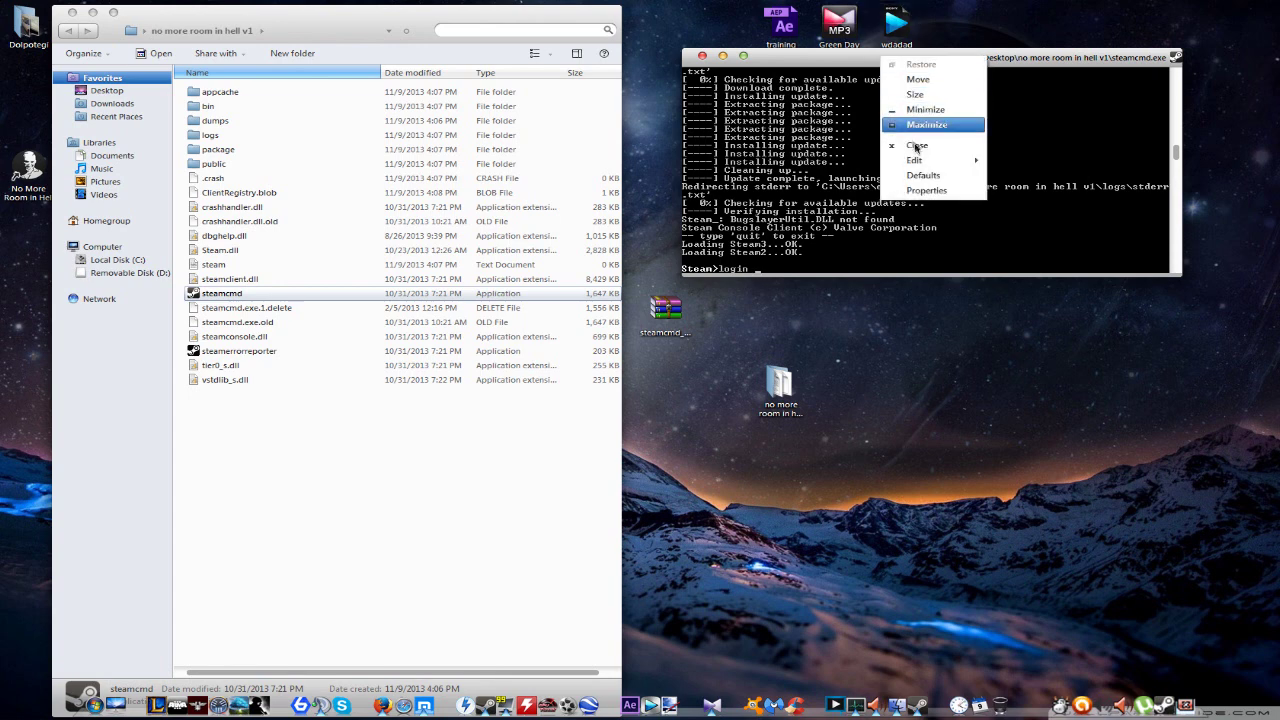
{"action": "mouse_move", "coordinate": [924, 165]}
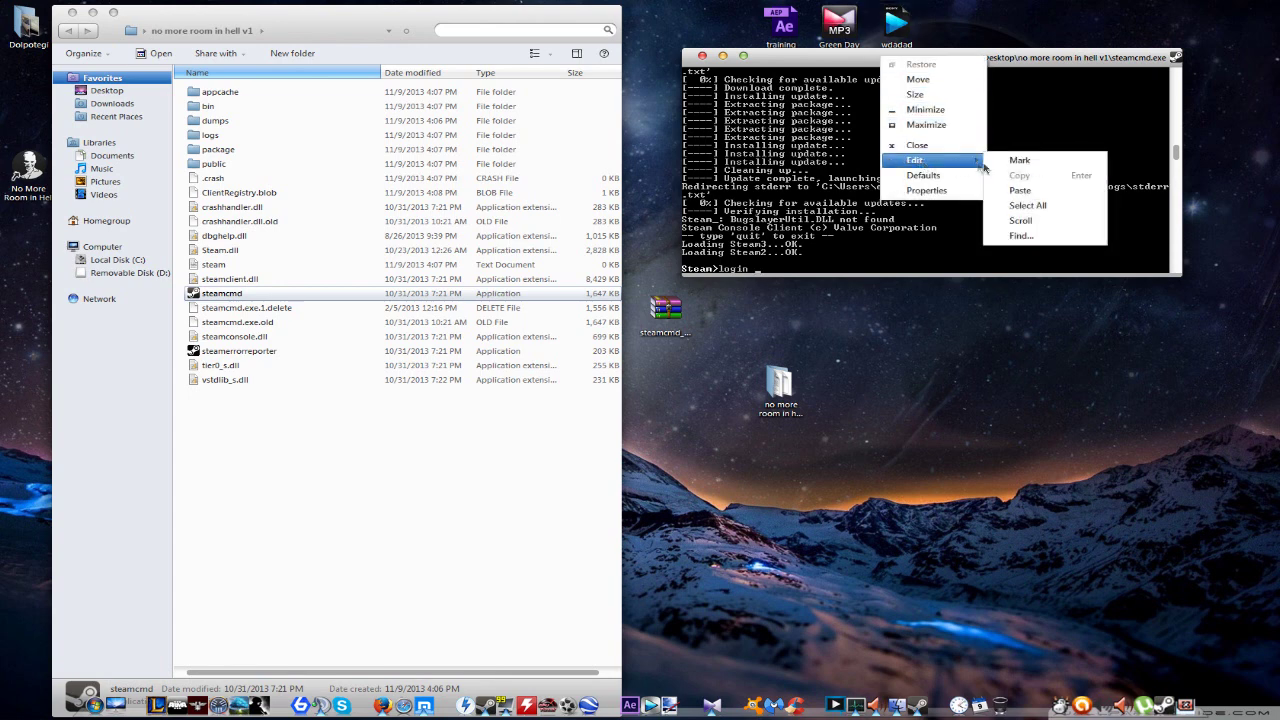
{"action": "left_click", "coordinate": [1040, 192]}
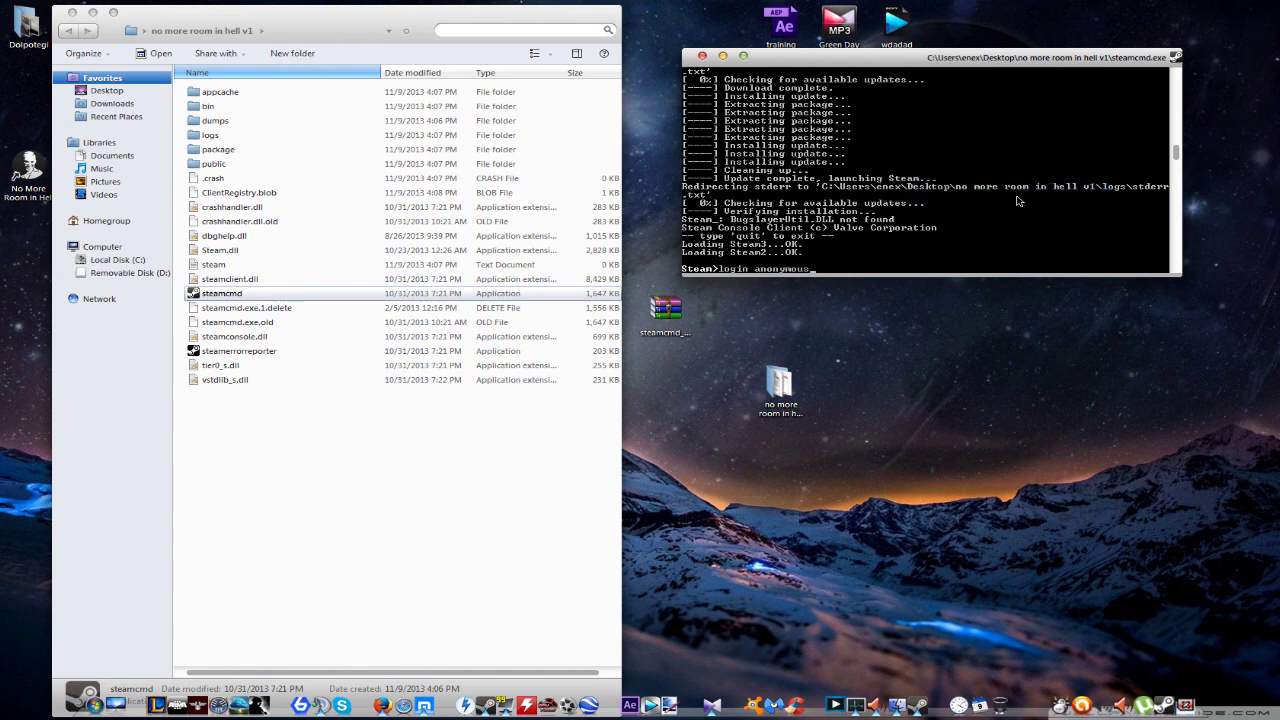
{"action": "key", "text": "Return"}
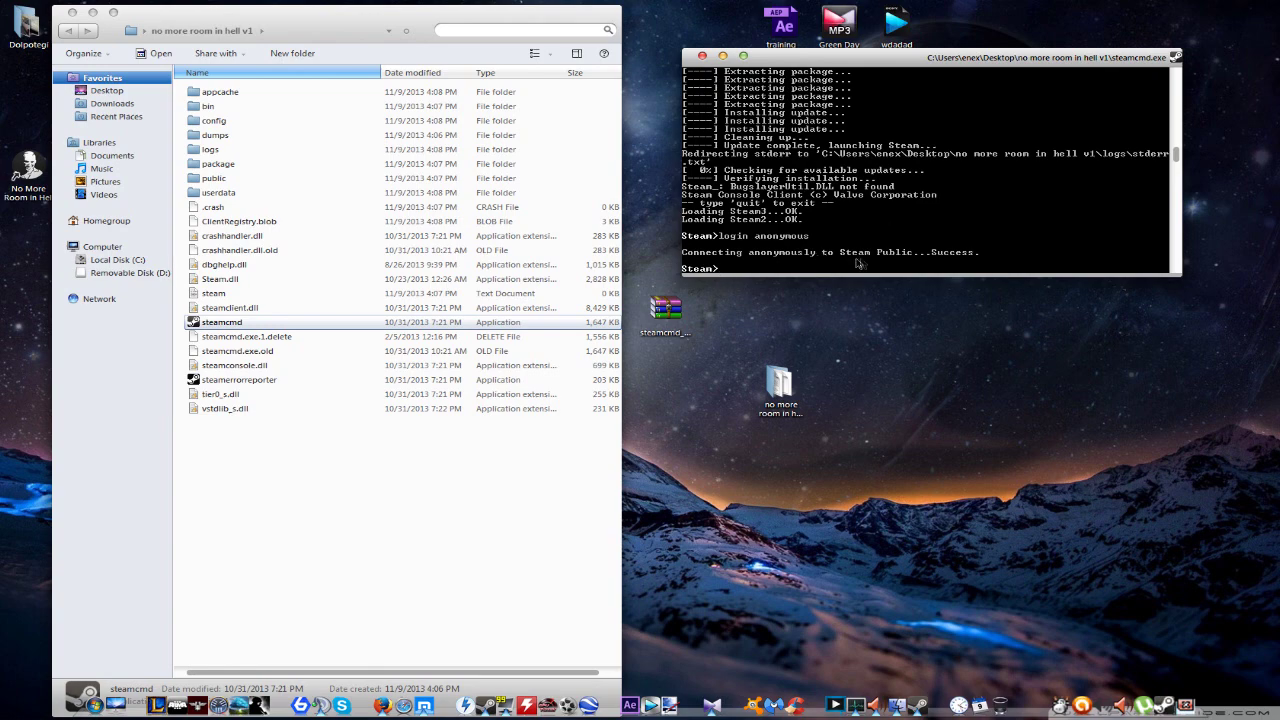
{"action": "key", "text": "alt+Tab"}
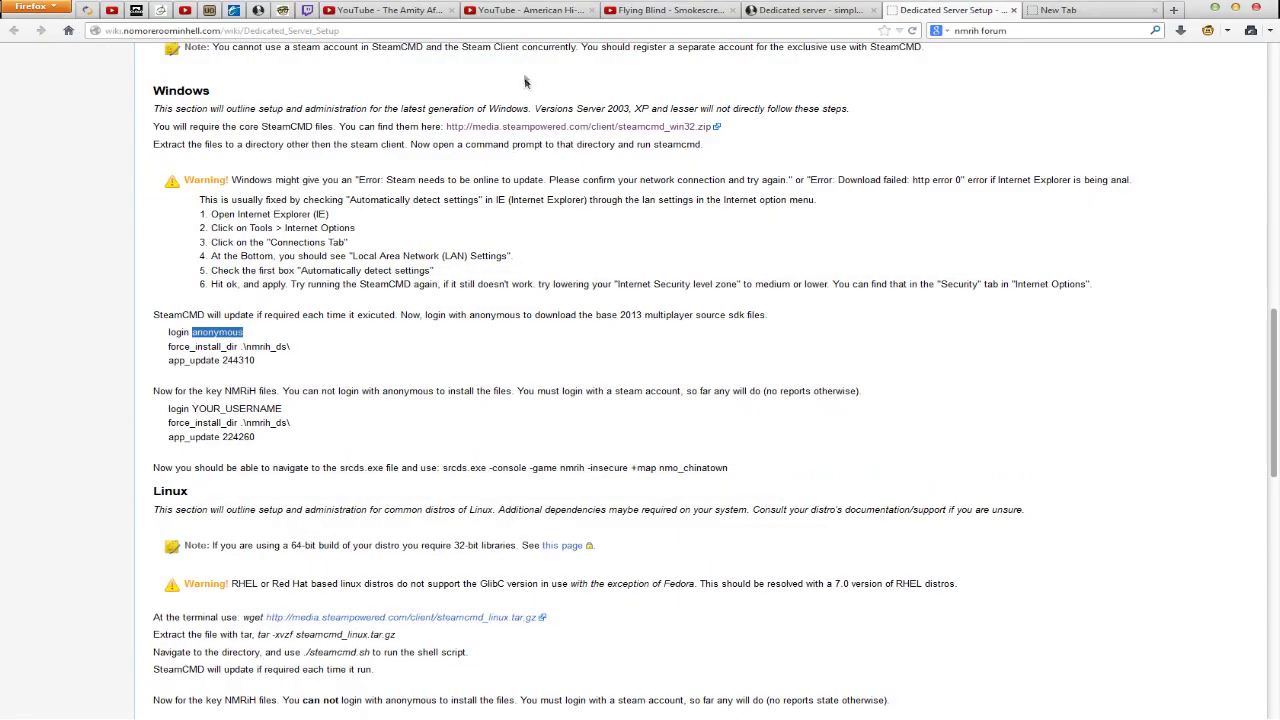
{"action": "left_click", "coordinate": [519, 15]}
{"action": "left_click", "coordinate": [390, 10]}
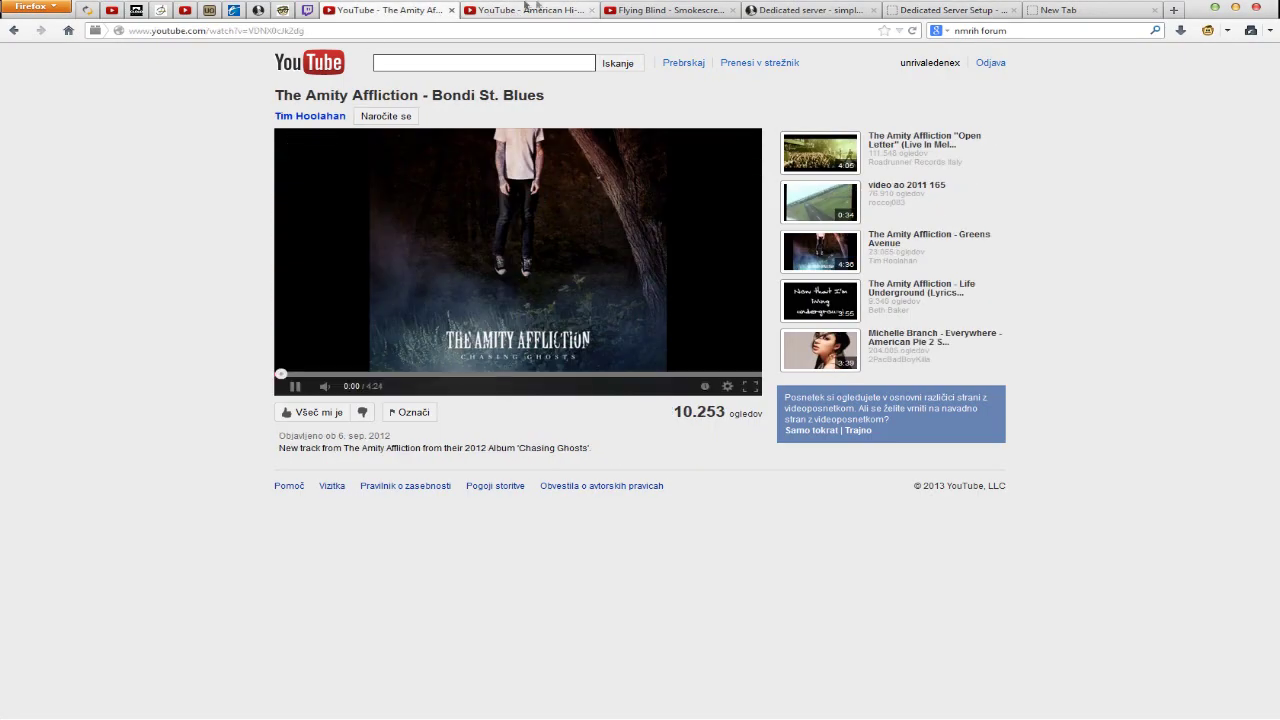
{"action": "left_click", "coordinate": [718, 12]}
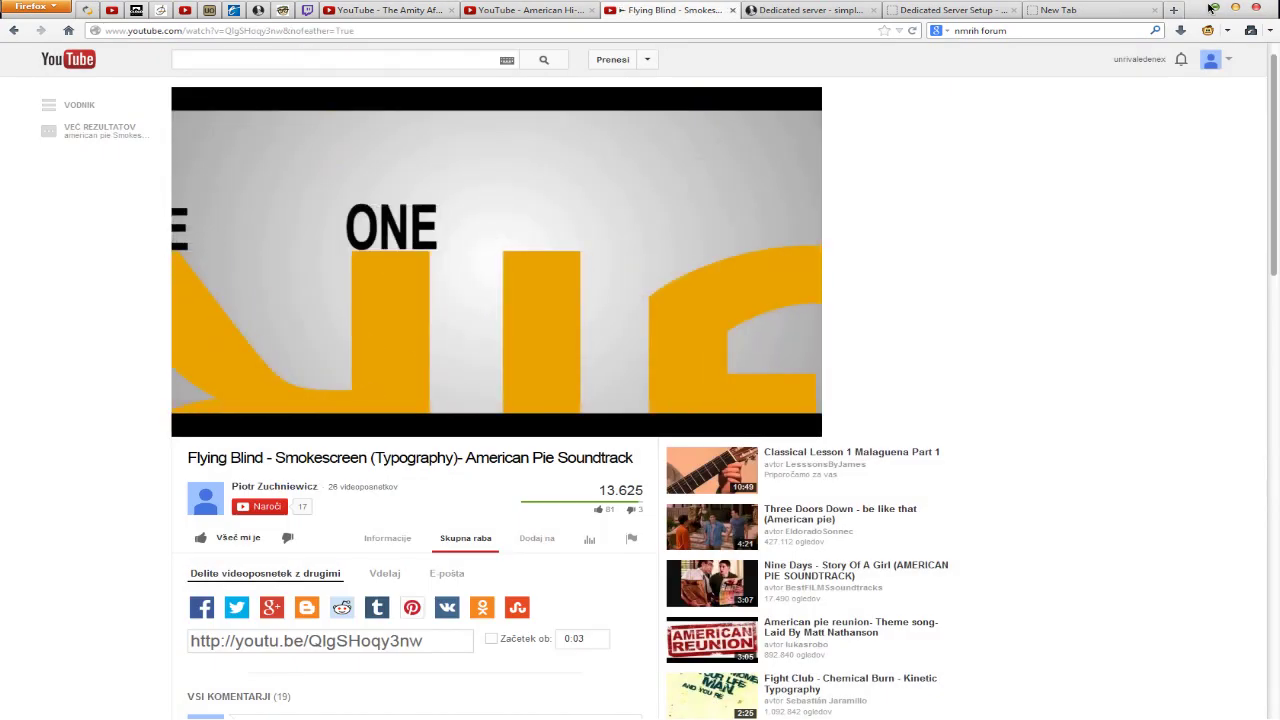
{"action": "left_click", "coordinate": [860, 11]}
Step: Copy "force_install_dir .\" from the Windows section of the wiki page and paste it at the SteamCMD prompt
{"action": "left_click", "coordinate": [940, 11]}
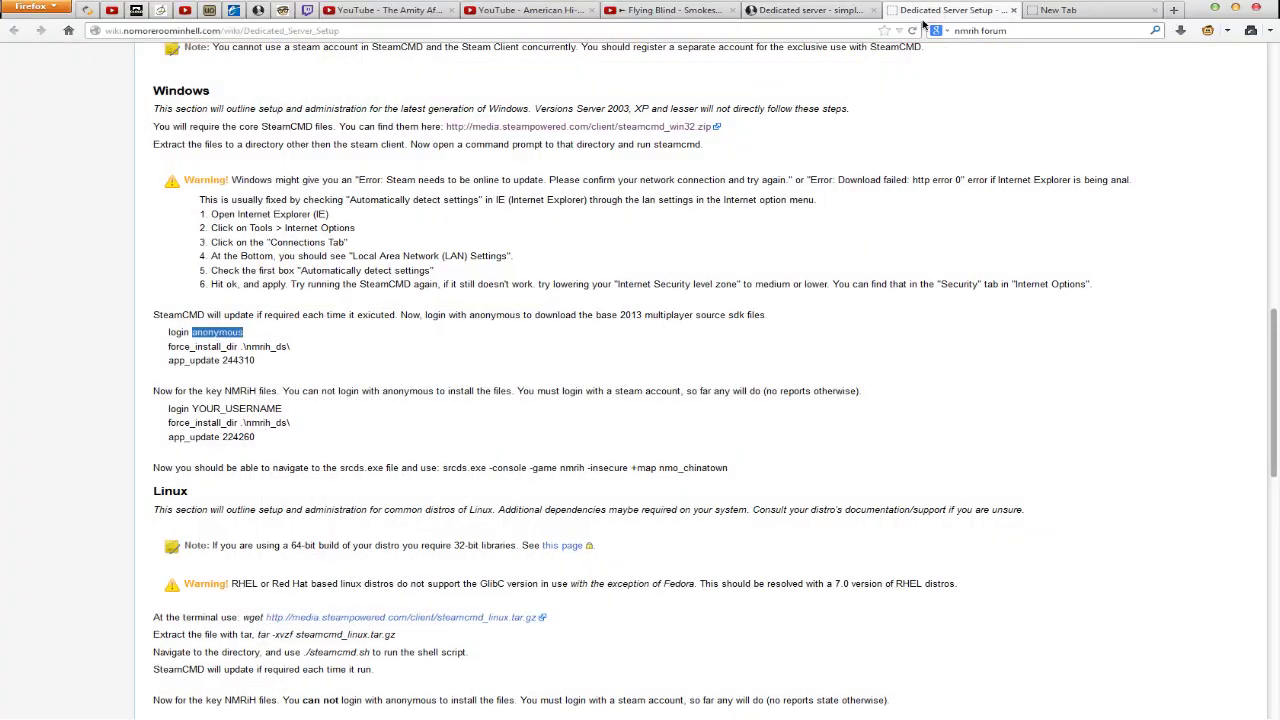
{"action": "left_click", "coordinate": [166, 349]}
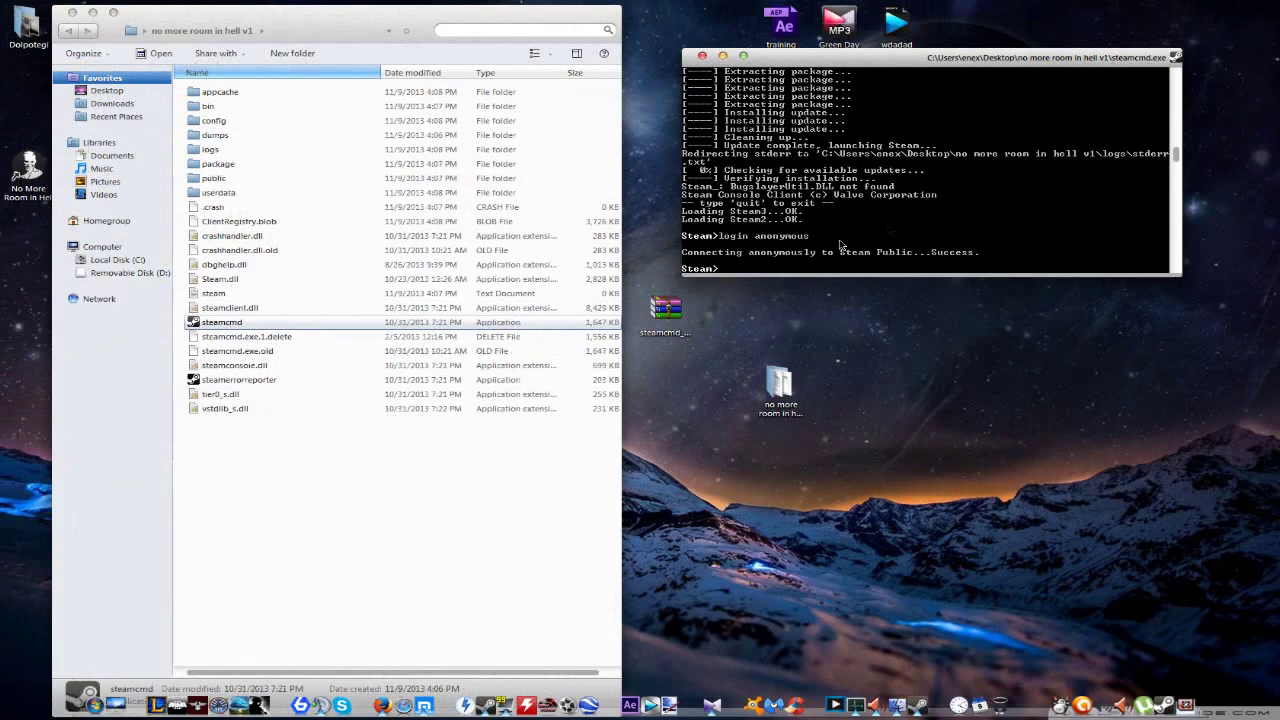
{"action": "right_click", "coordinate": [877, 63]}
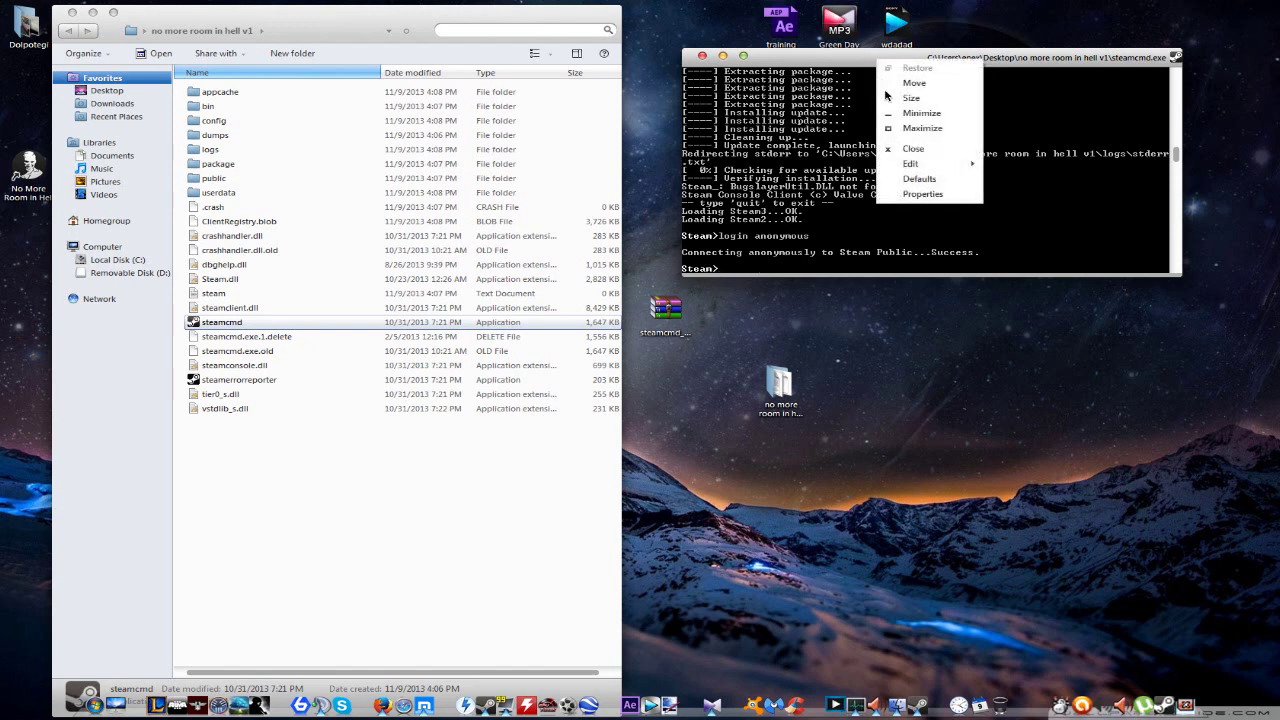
{"action": "mouse_move", "coordinate": [952, 165]}
{"action": "left_click", "coordinate": [1003, 195]}
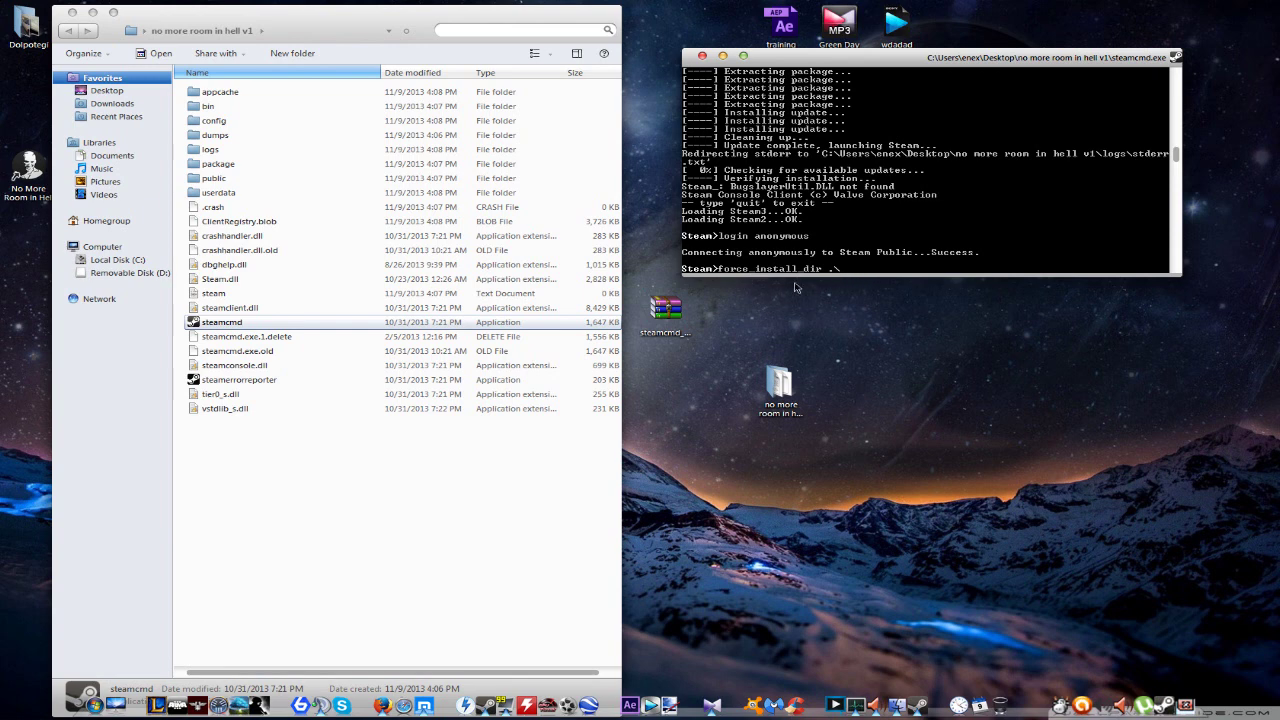
Step: Complete the force_install_dir command with the full path copied from the "no more room in hell v1" folder window and run it
{"action": "left_click_drag", "start_coordinate": [902, 279], "coordinate": [906, 300]}
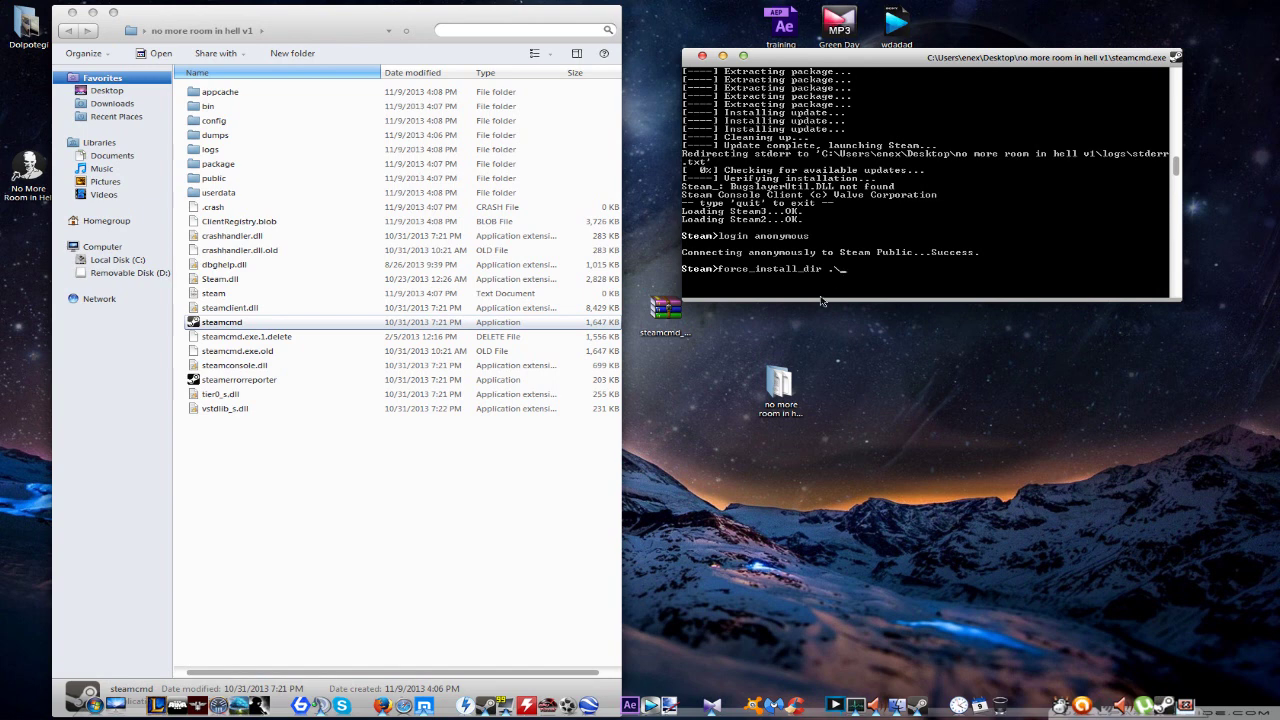
{"action": "double_click", "coordinate": [780, 392]}
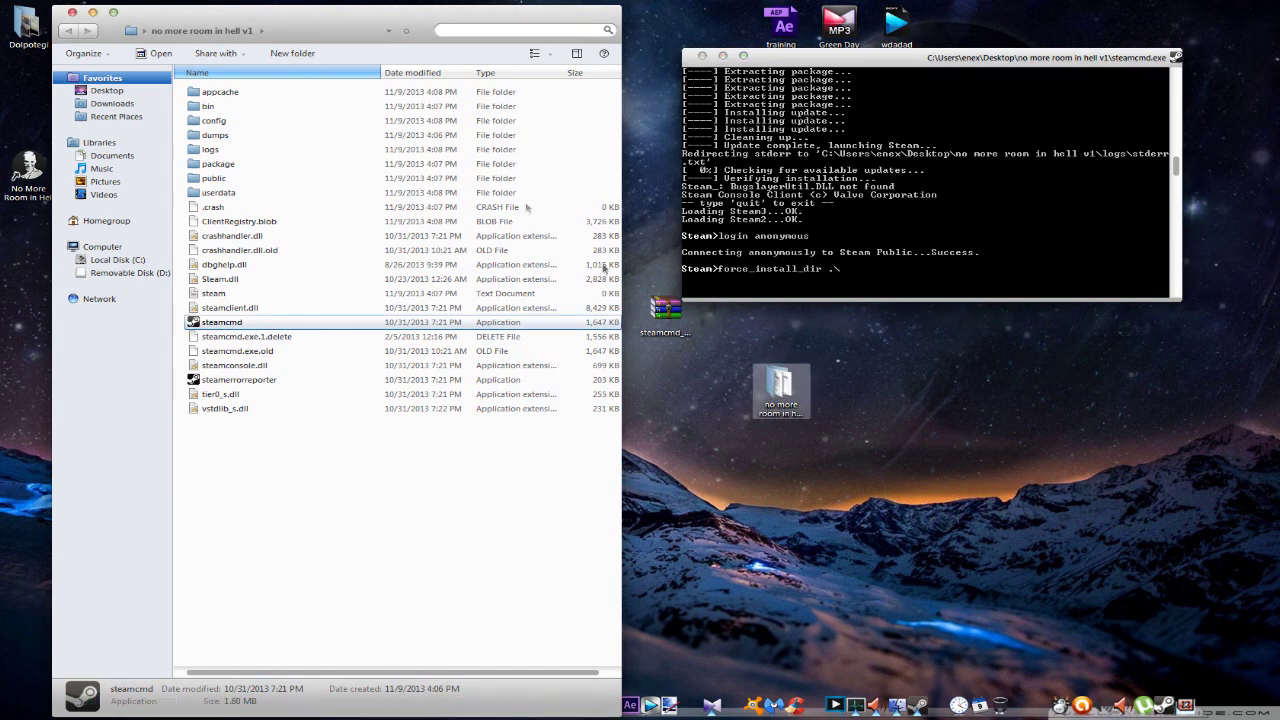
{"action": "left_click", "coordinate": [300, 34]}
{"action": "key", "text": "ctrl+c"}
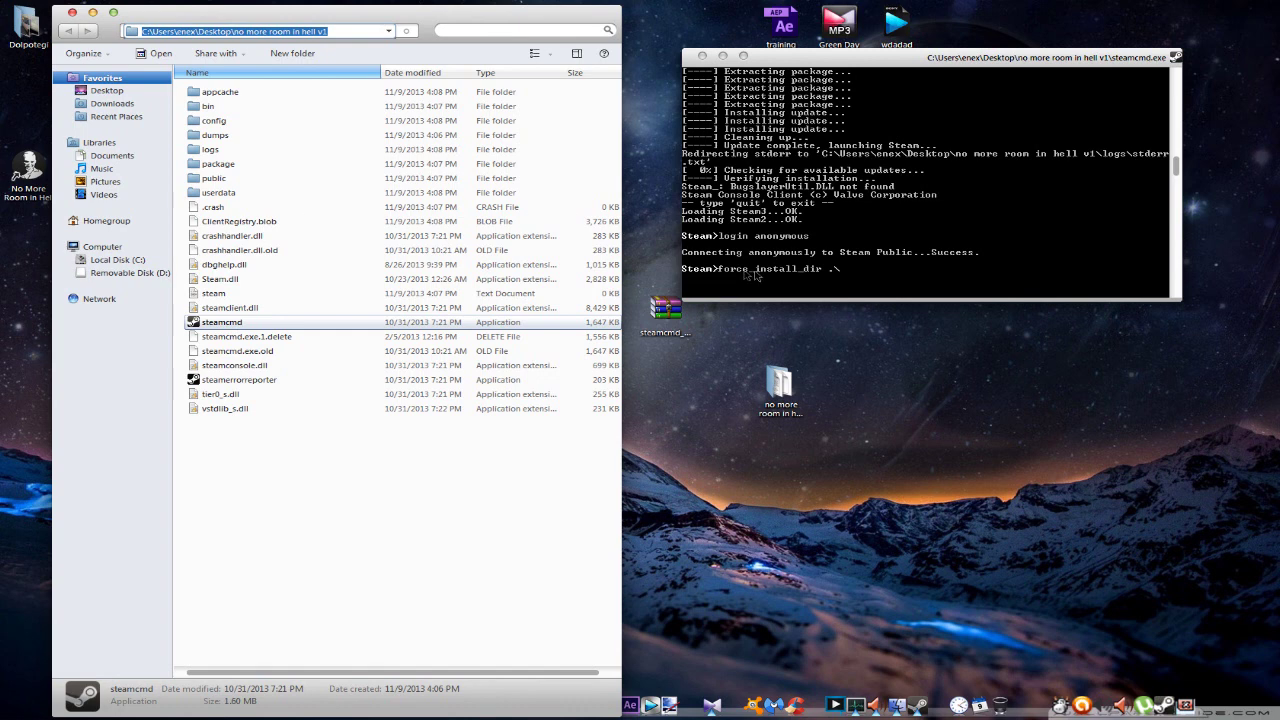
{"action": "left_click", "coordinate": [862, 278]}
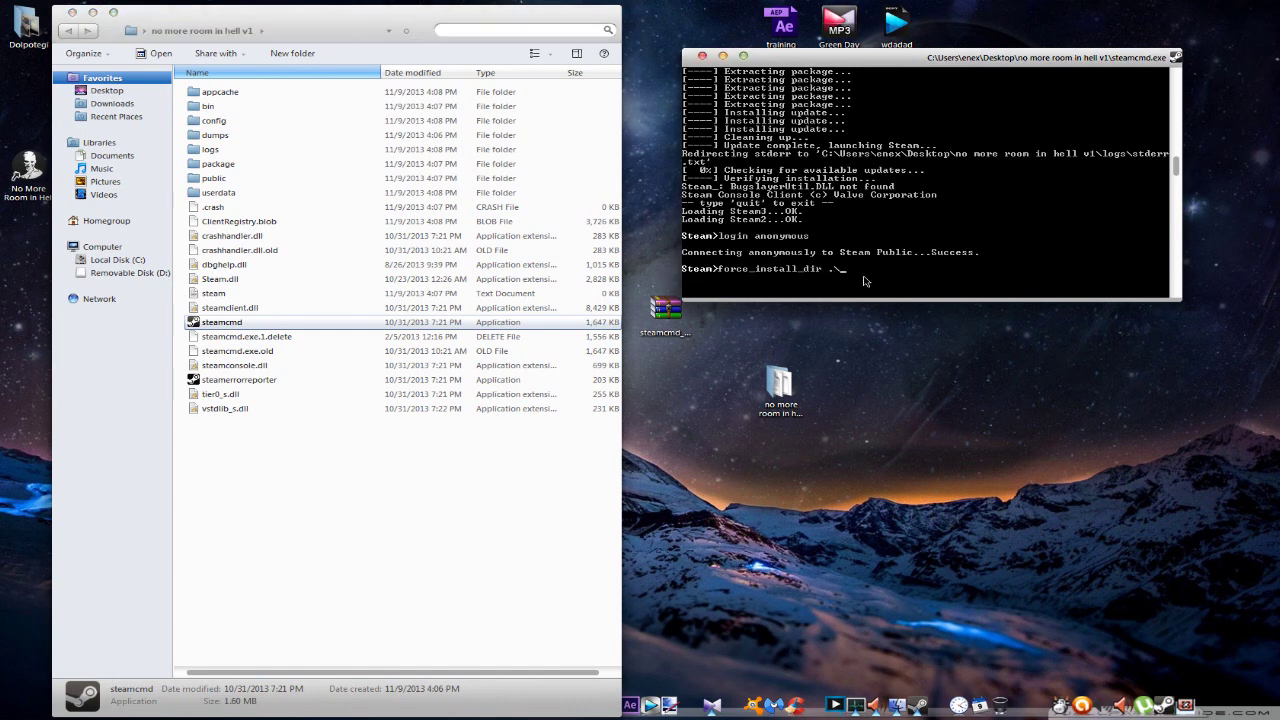
{"action": "right_click", "coordinate": [851, 63]}
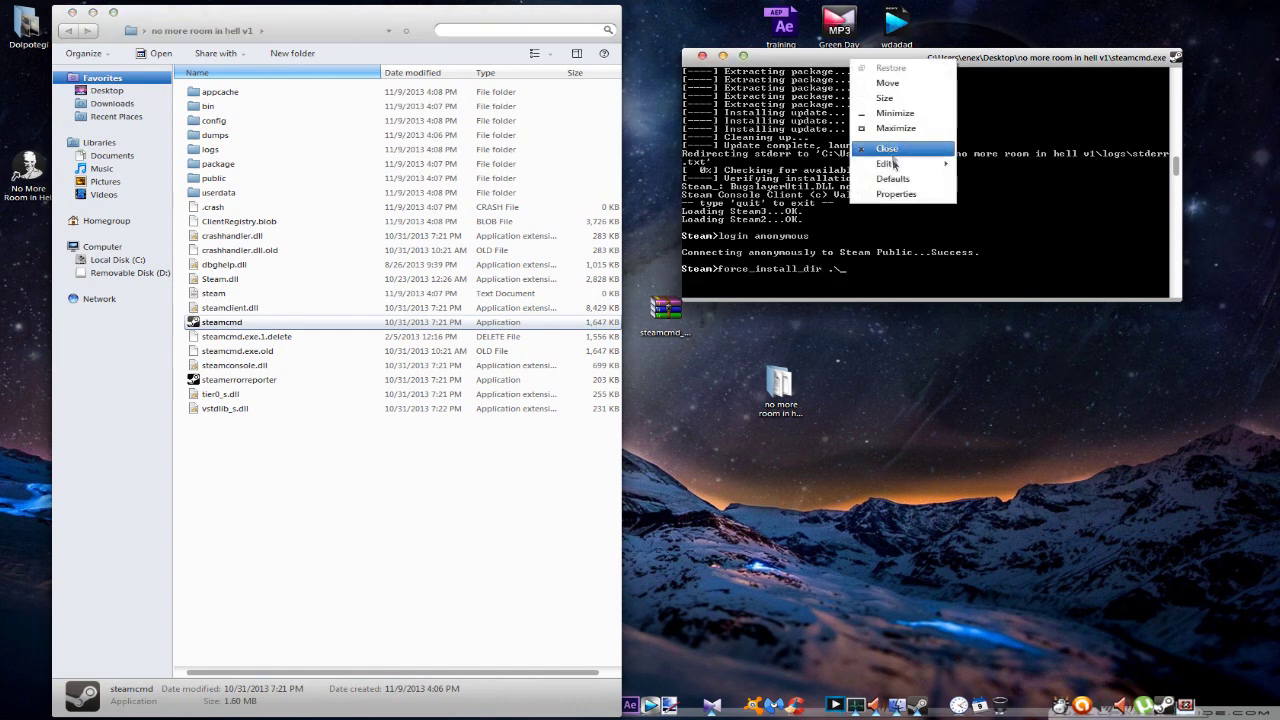
{"action": "mouse_move", "coordinate": [895, 164]}
{"action": "left_click", "coordinate": [990, 194]}
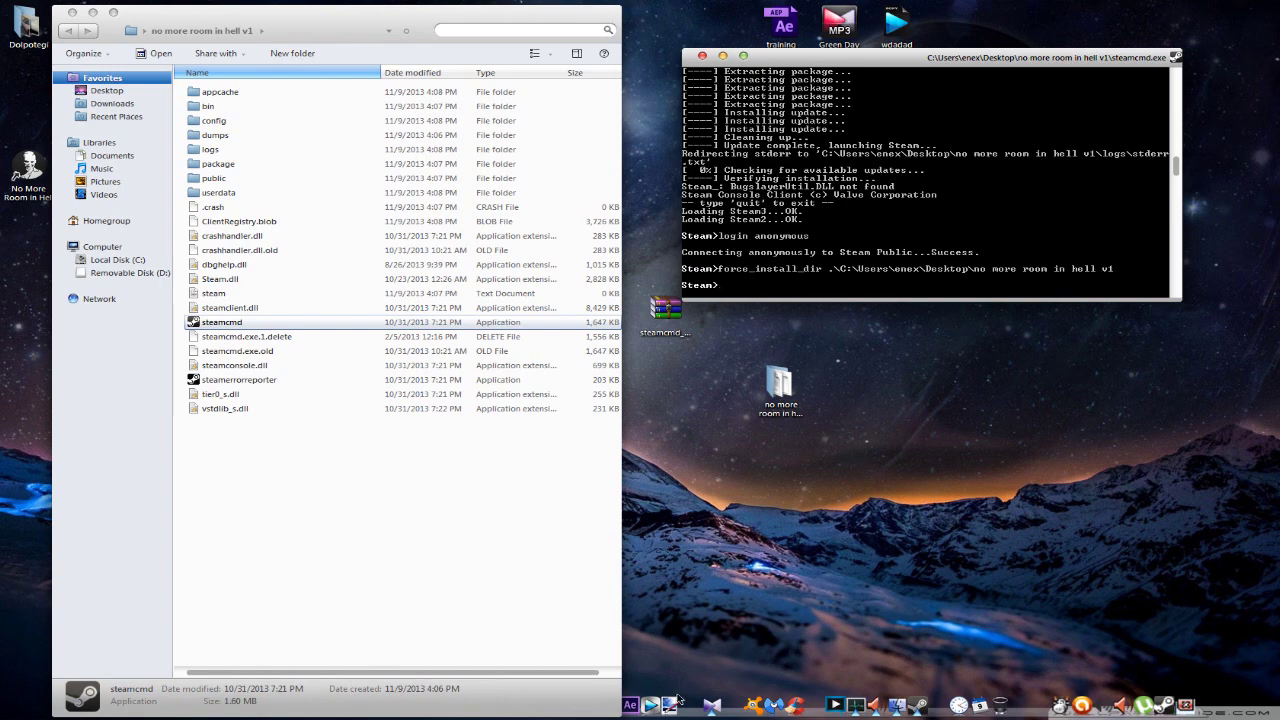
Step: Run "app_update 244310" in SteamCMD, pasted from the Windows section of the wiki page
{"action": "left_click", "coordinate": [388, 710]}
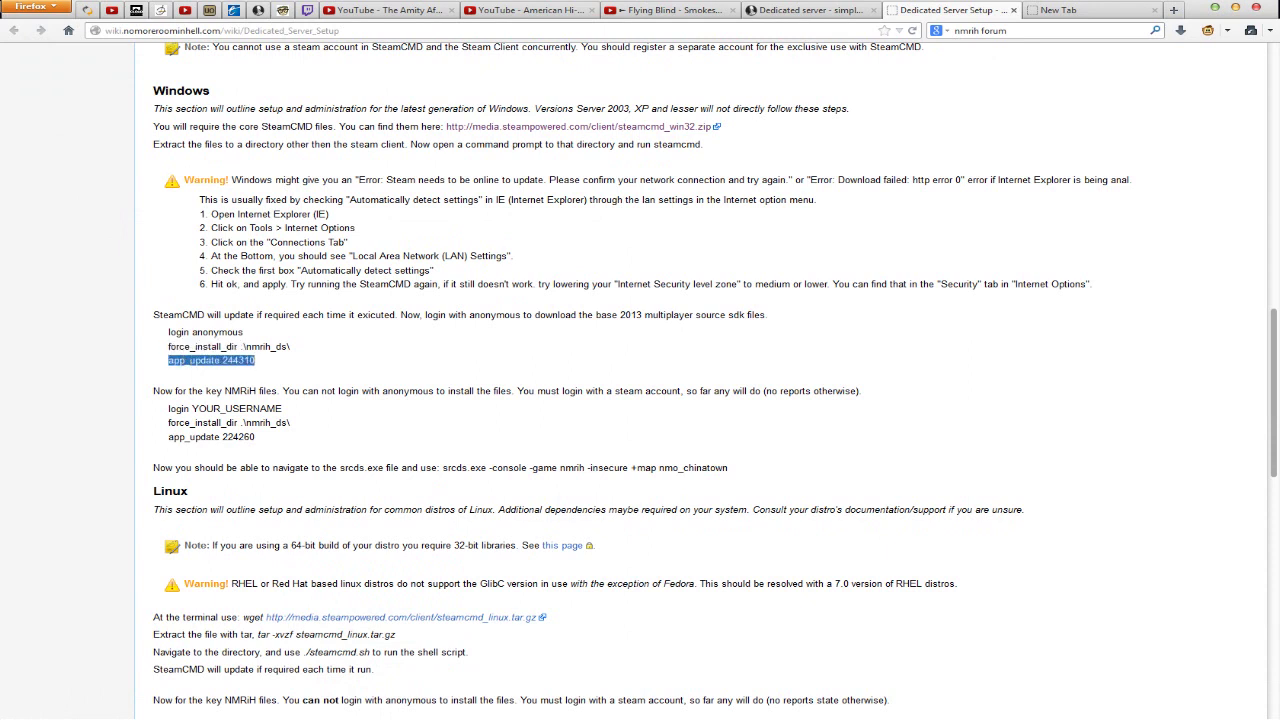
{"action": "left_click", "coordinate": [1216, 7]}
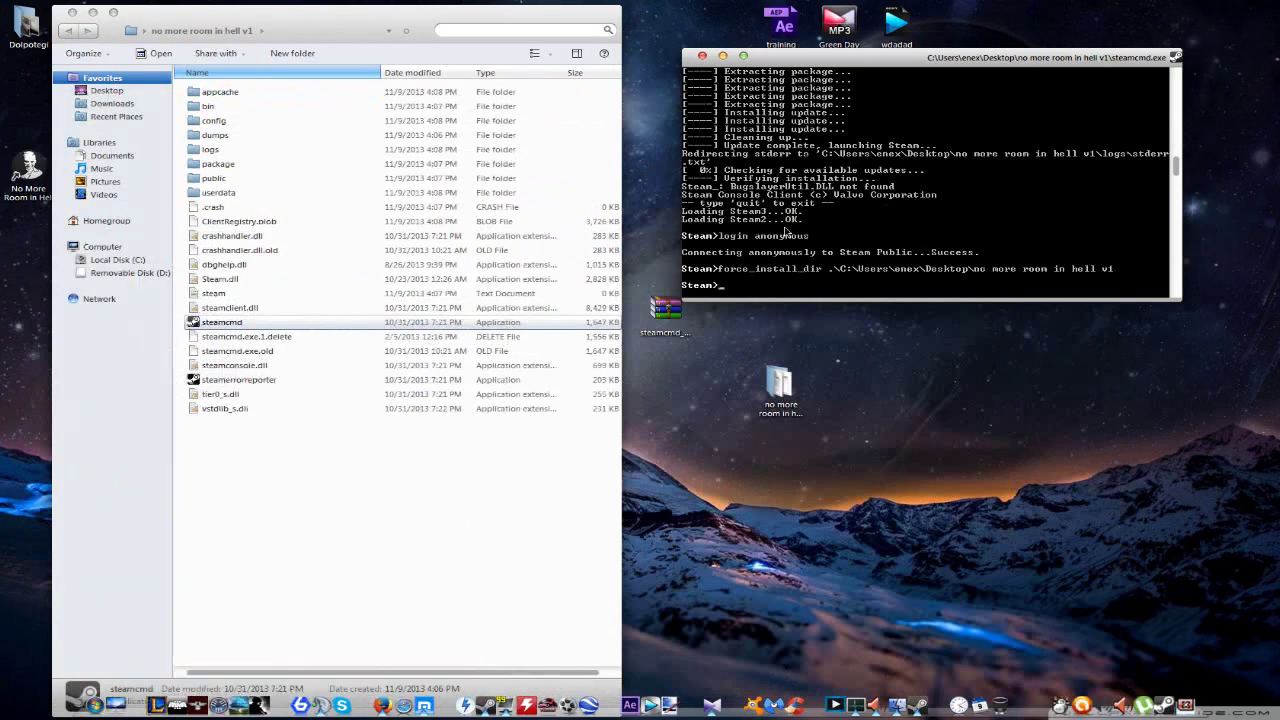
{"action": "right_click", "coordinate": [878, 67]}
{"action": "mouse_move", "coordinate": [962, 170]}
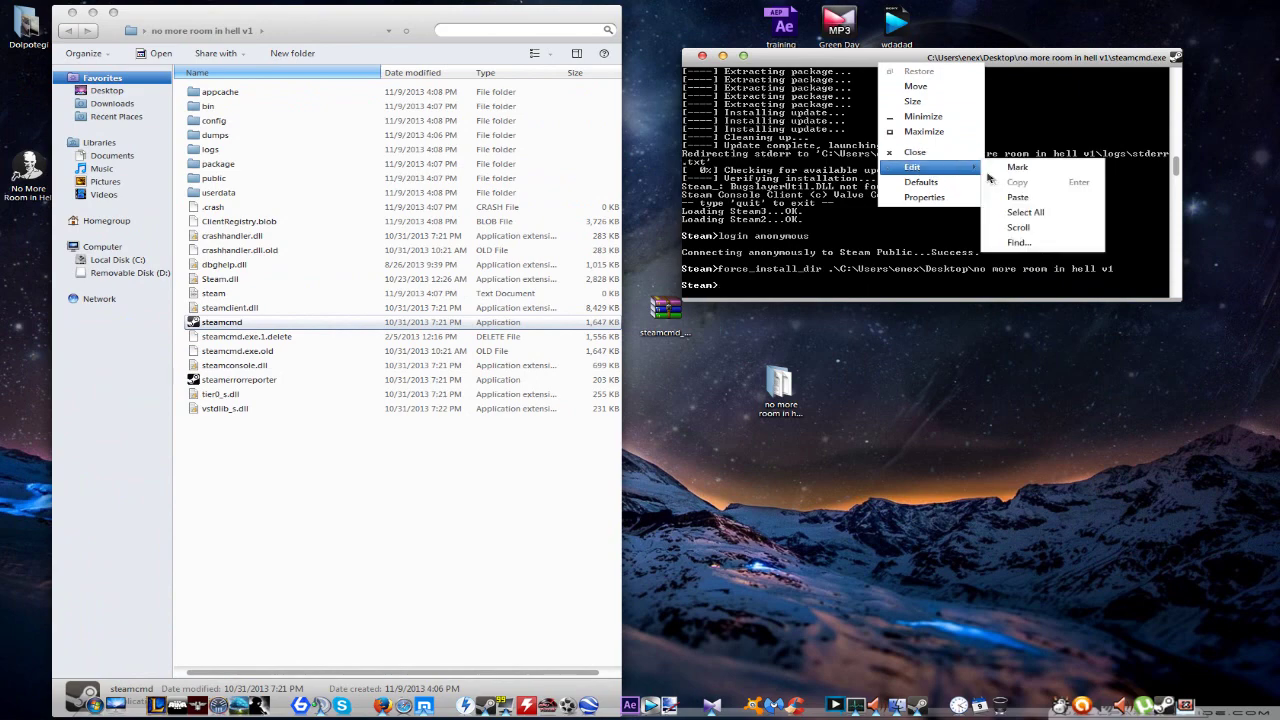
{"action": "left_click", "coordinate": [1018, 198]}
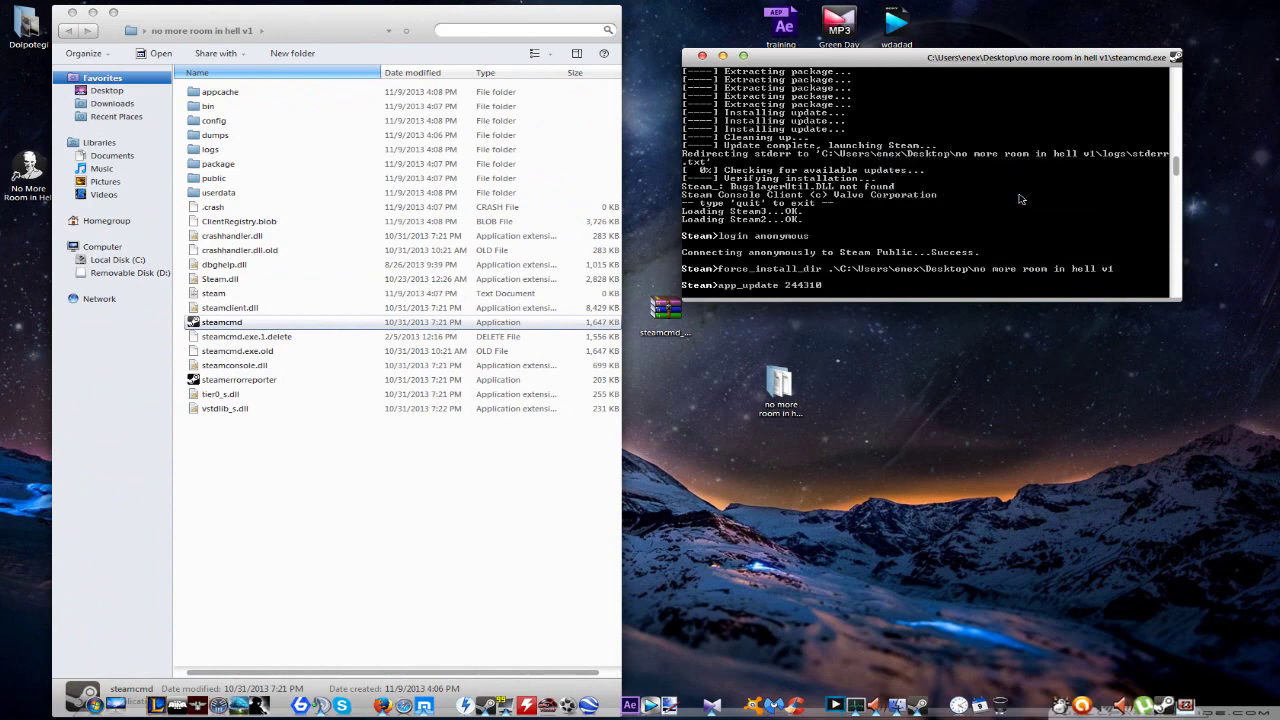
{"action": "key", "text": "Return"}
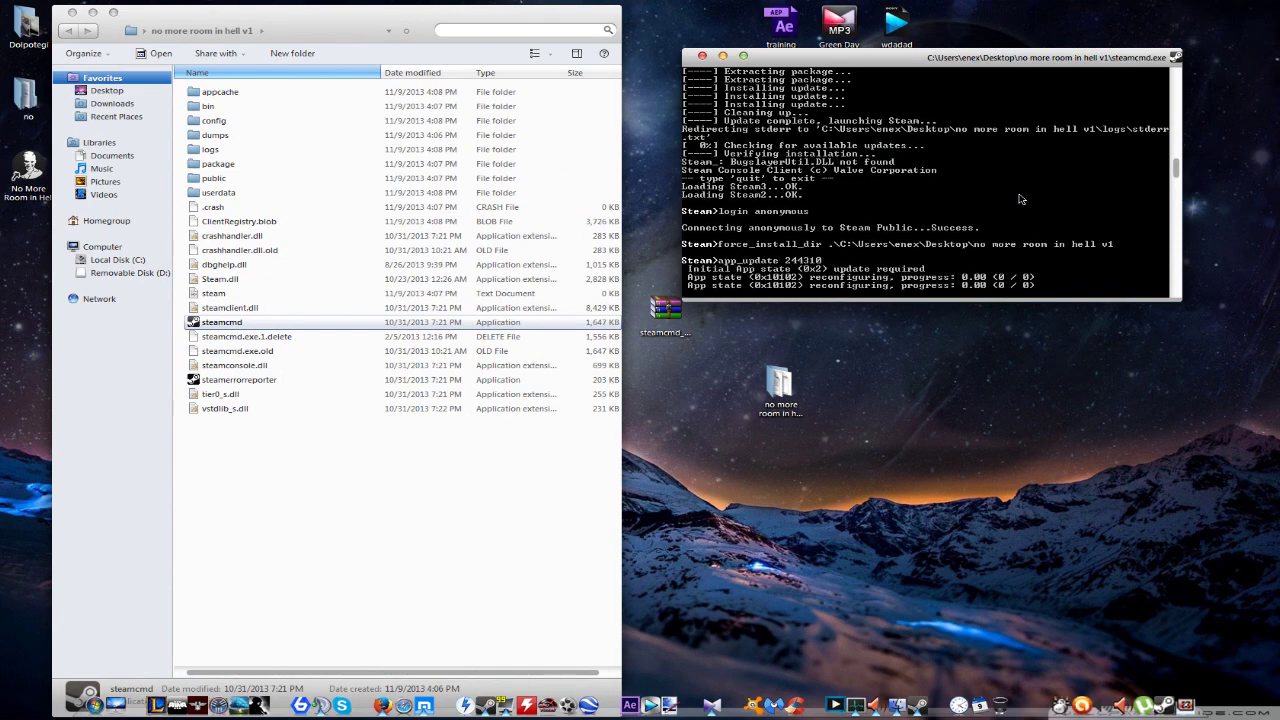
Step: Check the new "no" folder on the desktop, and arrange the smaller folder window beside a much taller SteamCMD window
{"action": "left_click_drag", "start_coordinate": [142, 13], "coordinate": [750, 322]}
{"action": "double_click", "coordinate": [41, 110]}
{"action": "left_click", "coordinate": [700, 340]}
{"action": "left_click_drag", "start_coordinate": [831, 327], "coordinate": [232, 51]}
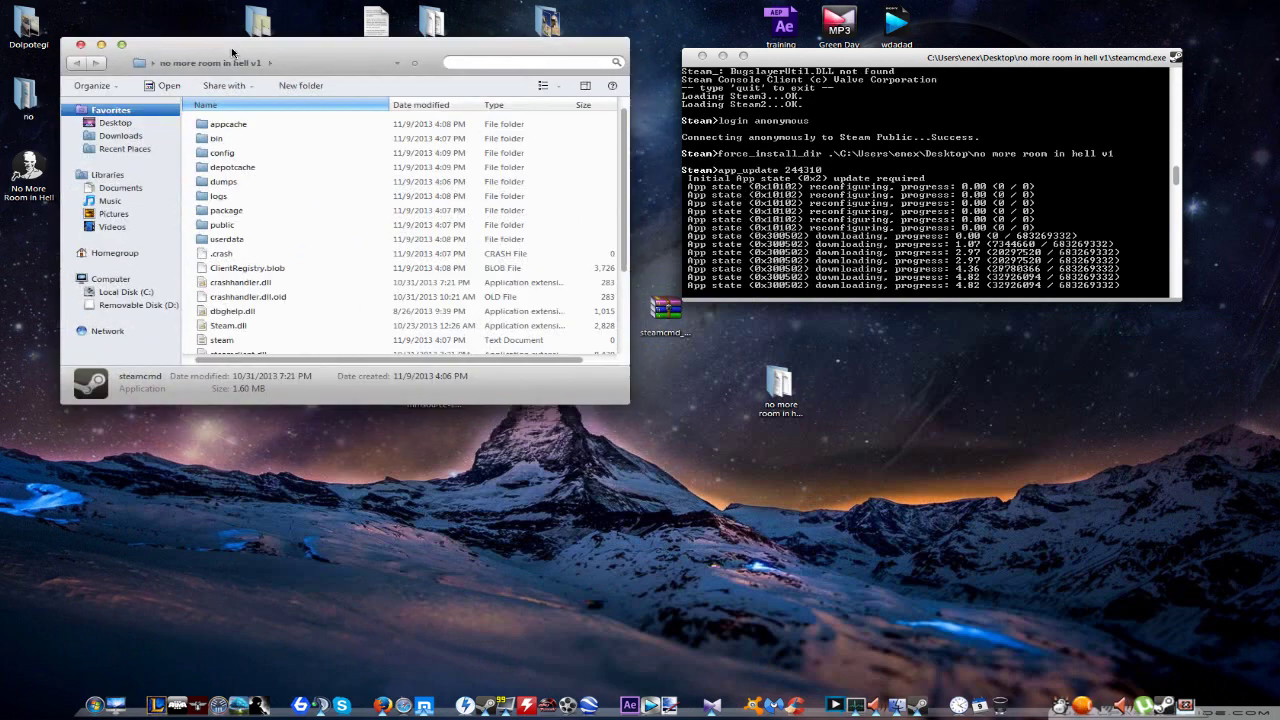
{"action": "left_click_drag", "start_coordinate": [828, 298], "coordinate": [870, 637]}
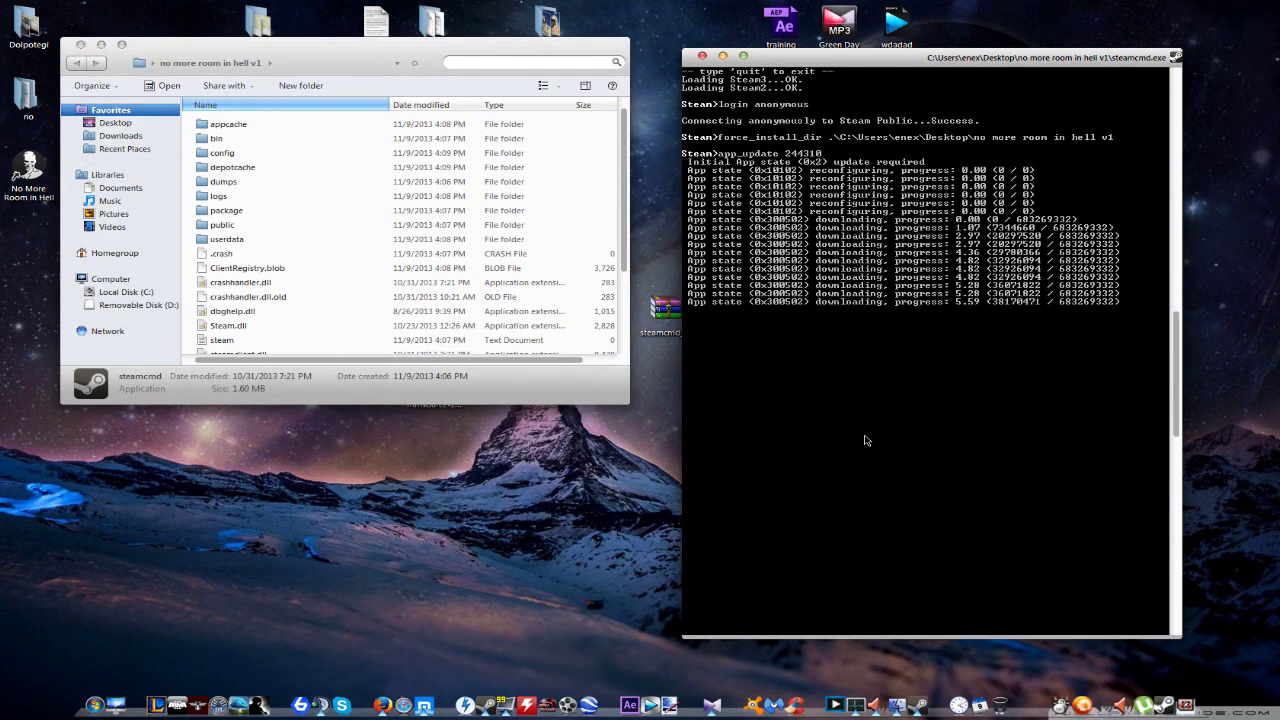
{"action": "left_click", "coordinate": [855, 711]}
{"action": "left_click", "coordinate": [737, 305]}
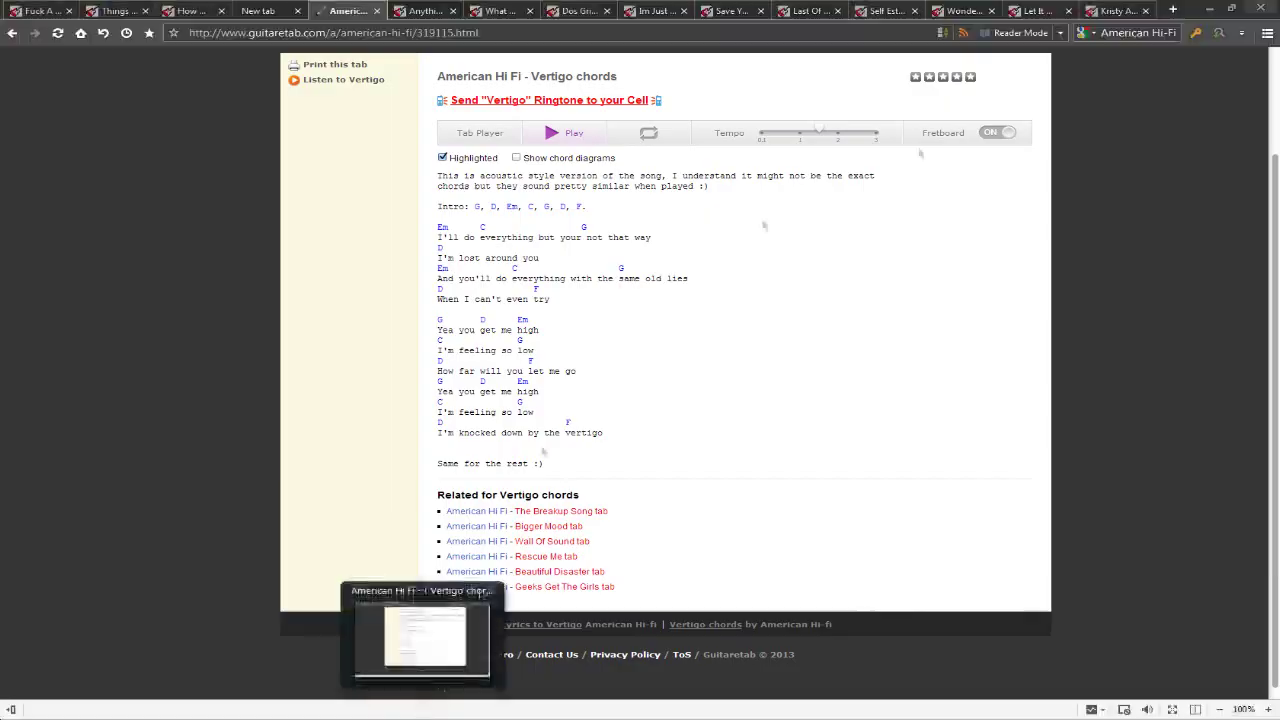
{"action": "left_click", "coordinate": [384, 708]}
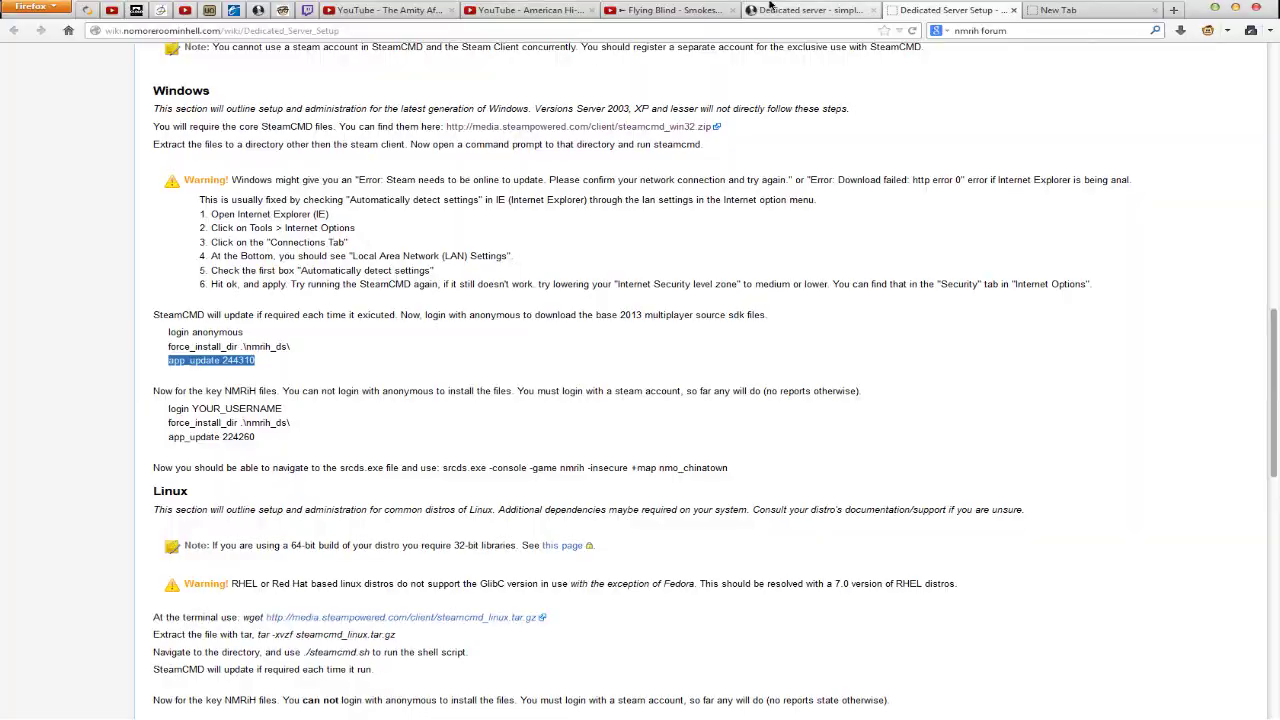
{"action": "left_click", "coordinate": [1215, 7]}
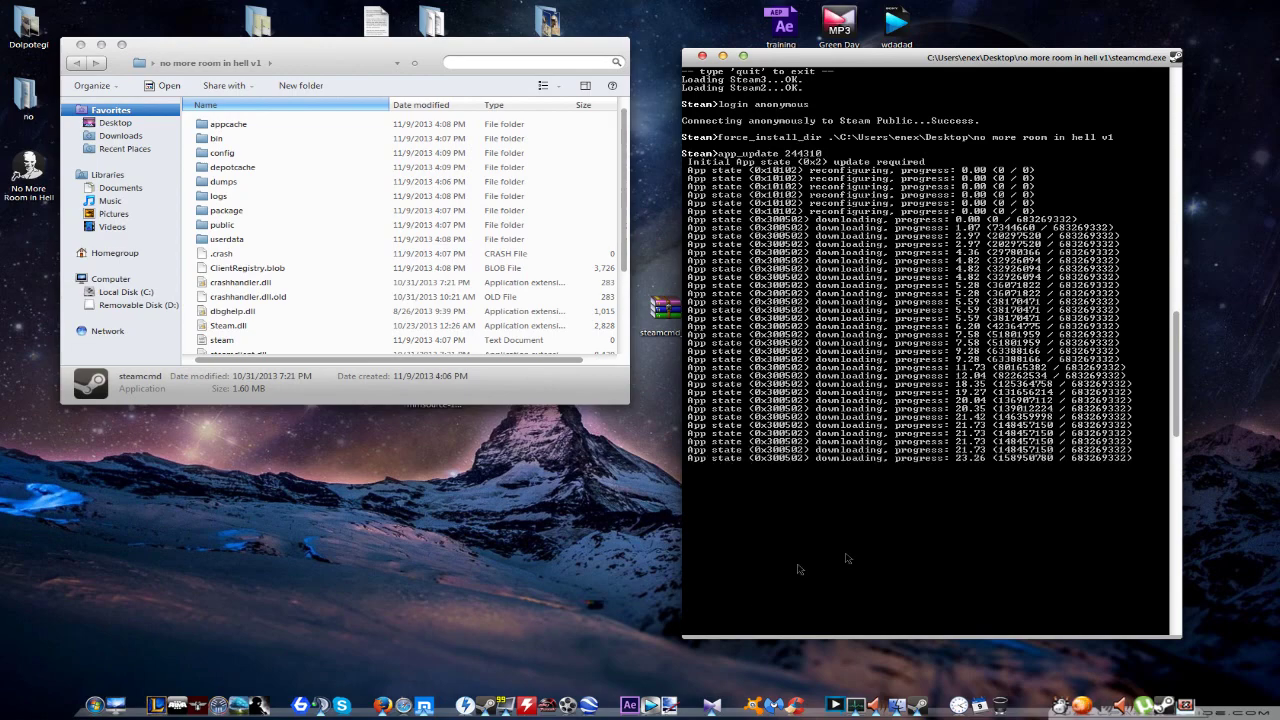
{"action": "left_click", "coordinate": [384, 706]}
{"action": "left_click", "coordinate": [385, 10]}
{"action": "key", "text": "F5"}
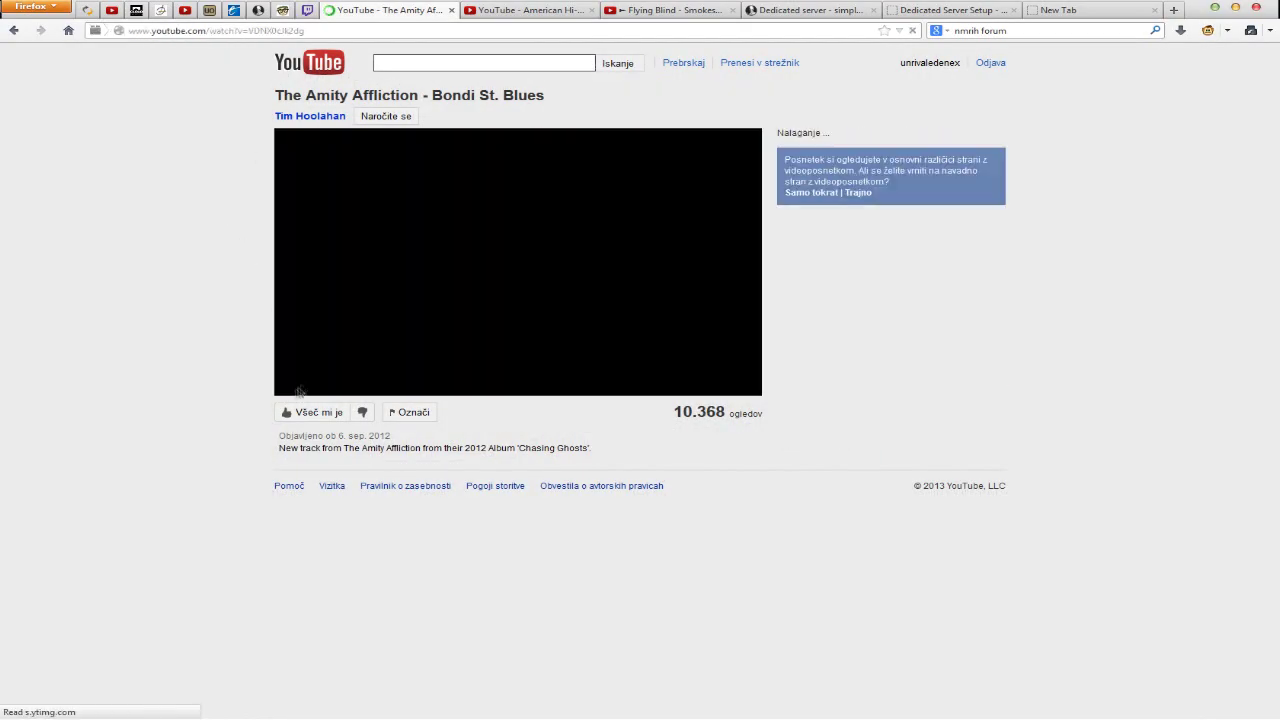
{"action": "left_click", "coordinate": [1215, 7]}
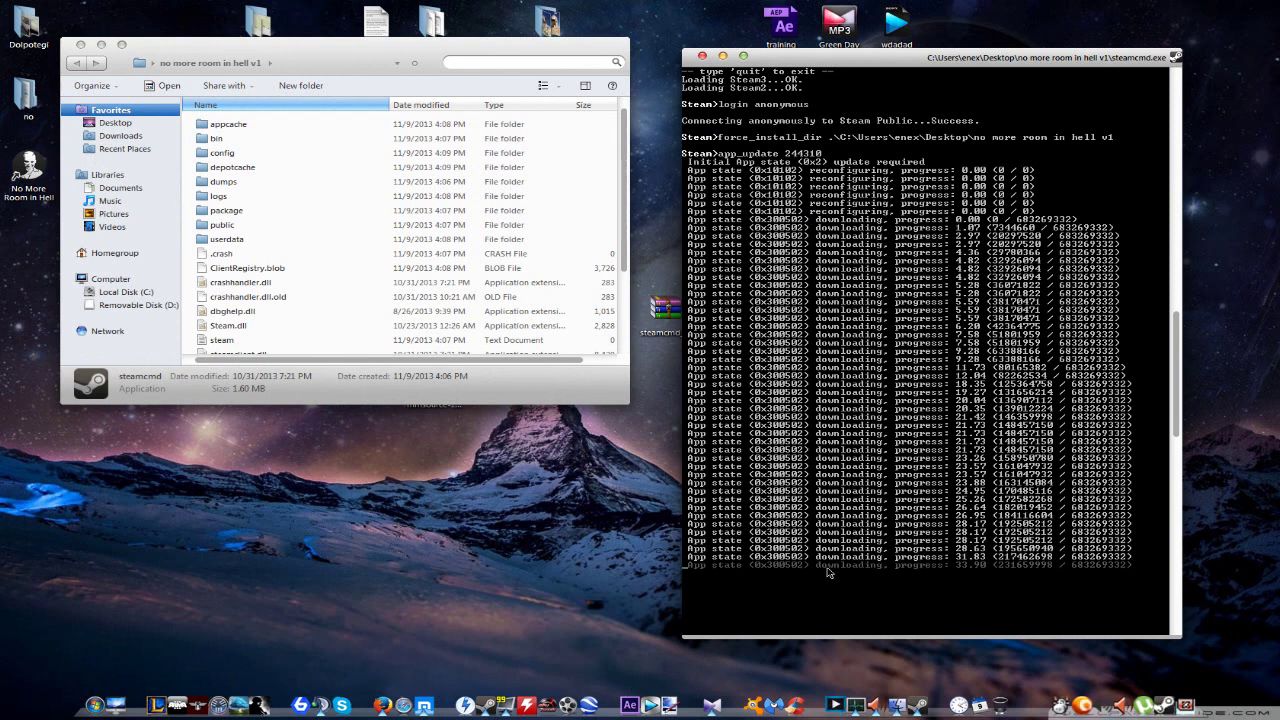
Step: Switch to Firefox and start a new topic in the Server Hosting section of the No More Room in Hell forums
{"action": "left_click", "coordinate": [382, 705]}
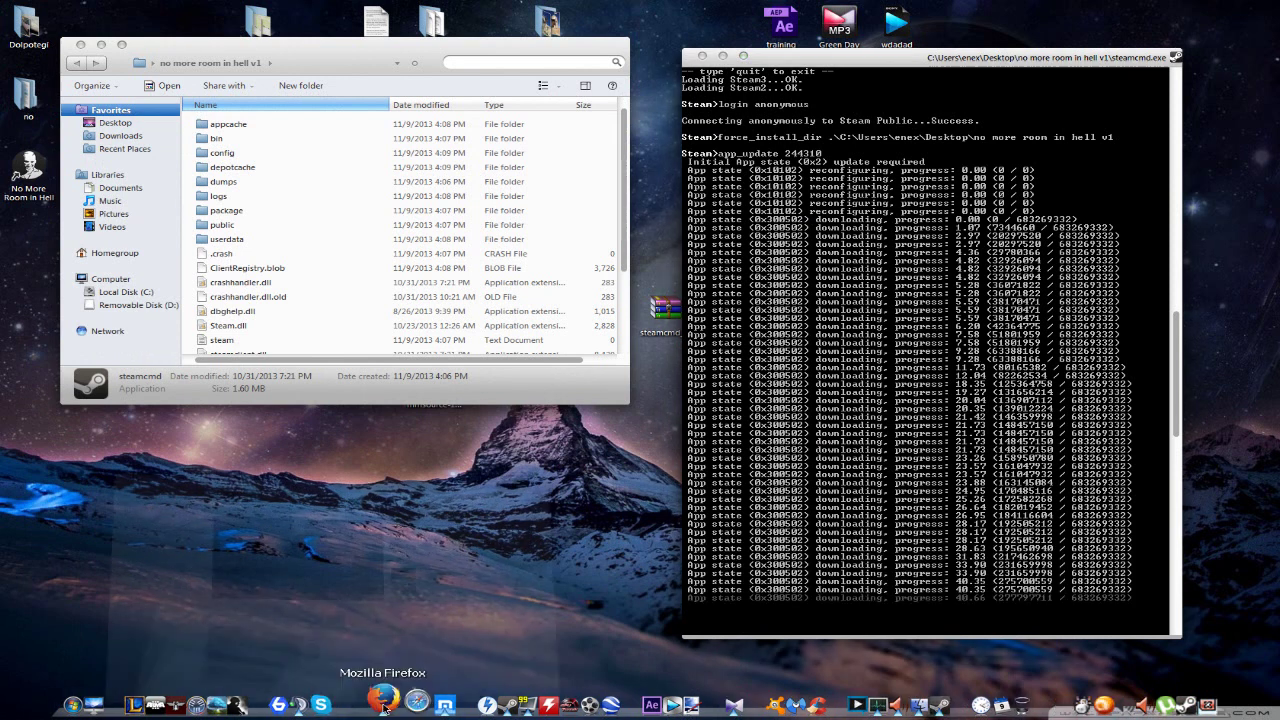
{"action": "left_click", "coordinate": [905, 10]}
{"action": "left_click", "coordinate": [346, 197]}
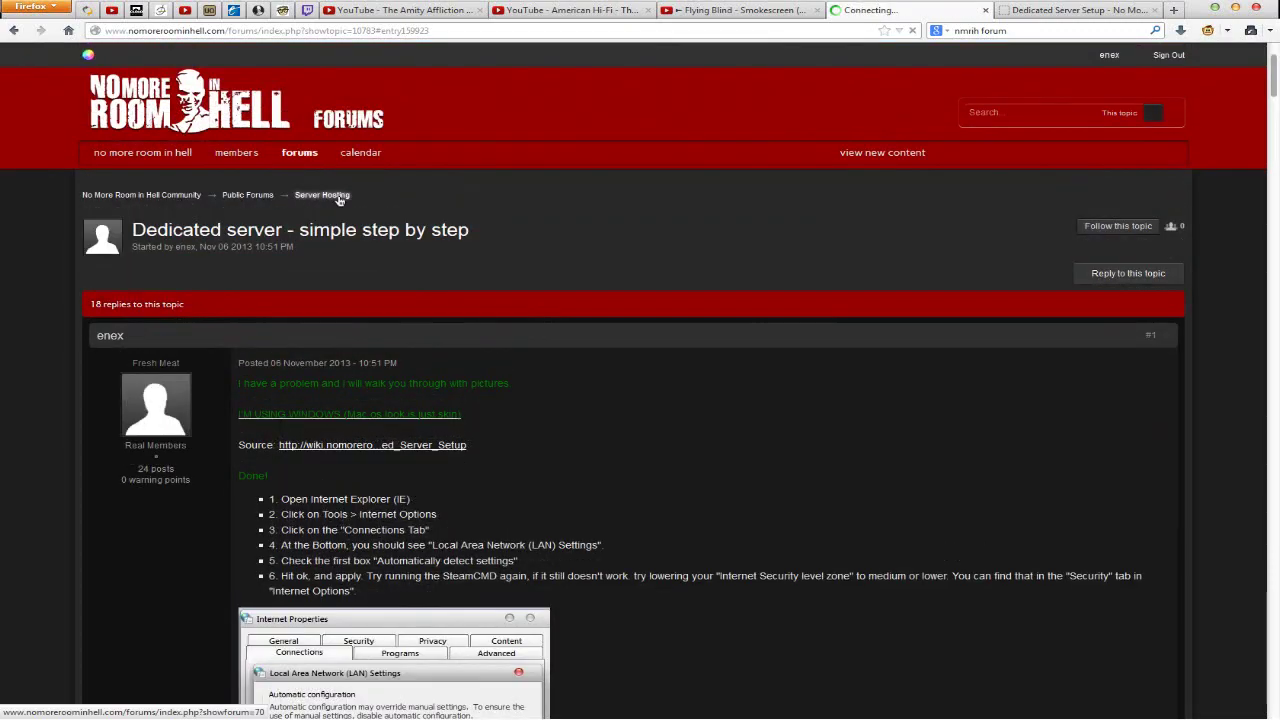
{"action": "left_click", "coordinate": [1115, 431]}
Step: Write "Website to get steamCMD commands" in the post and paste the address of the wiki's Dedicated_Server_Setup page below it
{"action": "left_click", "coordinate": [1075, 10]}
{"action": "right_click", "coordinate": [372, 31]}
{"action": "left_click", "coordinate": [405, 85]}
{"action": "left_click", "coordinate": [905, 10]}
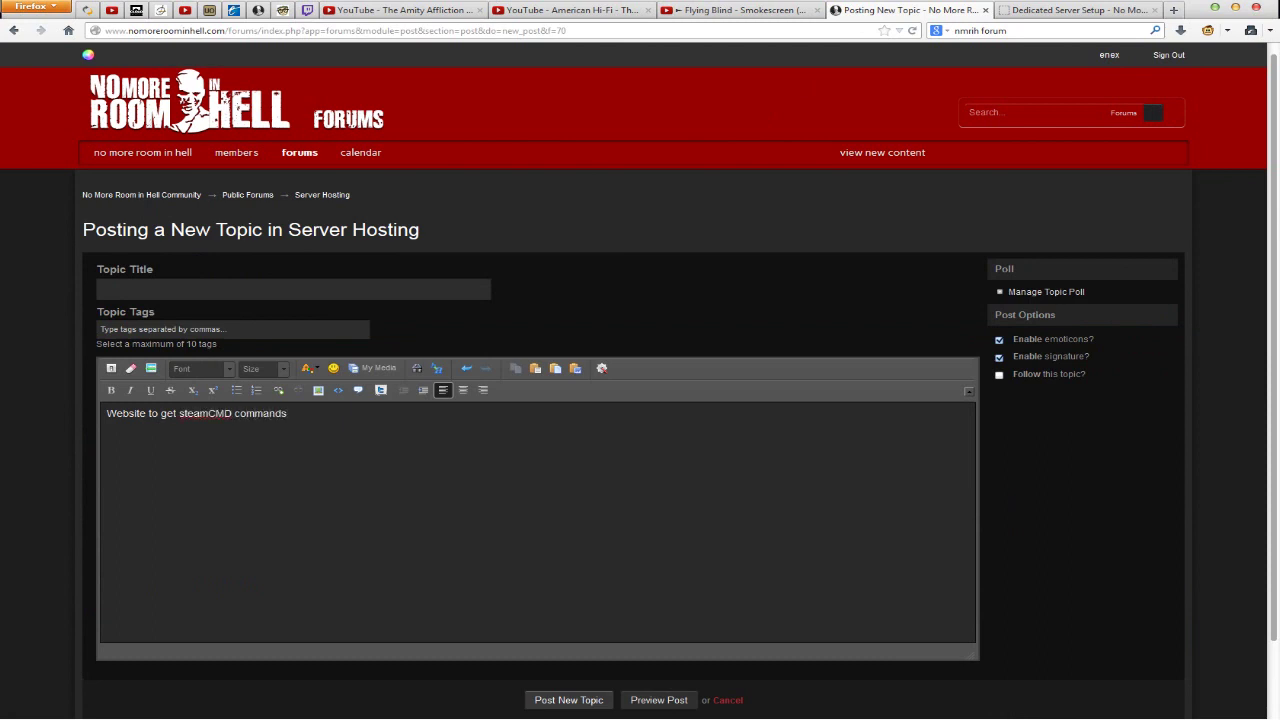
{"action": "key", "text": "Return"}
{"action": "key", "text": "Return"}
{"action": "type", "text": "http://wiki.nomoreroominhell.com/wiki/Dedicated_Server_Setup"}
Step: Color the line "Website to get steamCMD commands" green in the post
{"action": "left_click_drag", "start_coordinate": [287, 413], "coordinate": [5, 411]}
{"action": "left_click", "coordinate": [309, 369]}
{"action": "left_click", "coordinate": [349, 432]}
{"action": "left_click", "coordinate": [108, 425]}
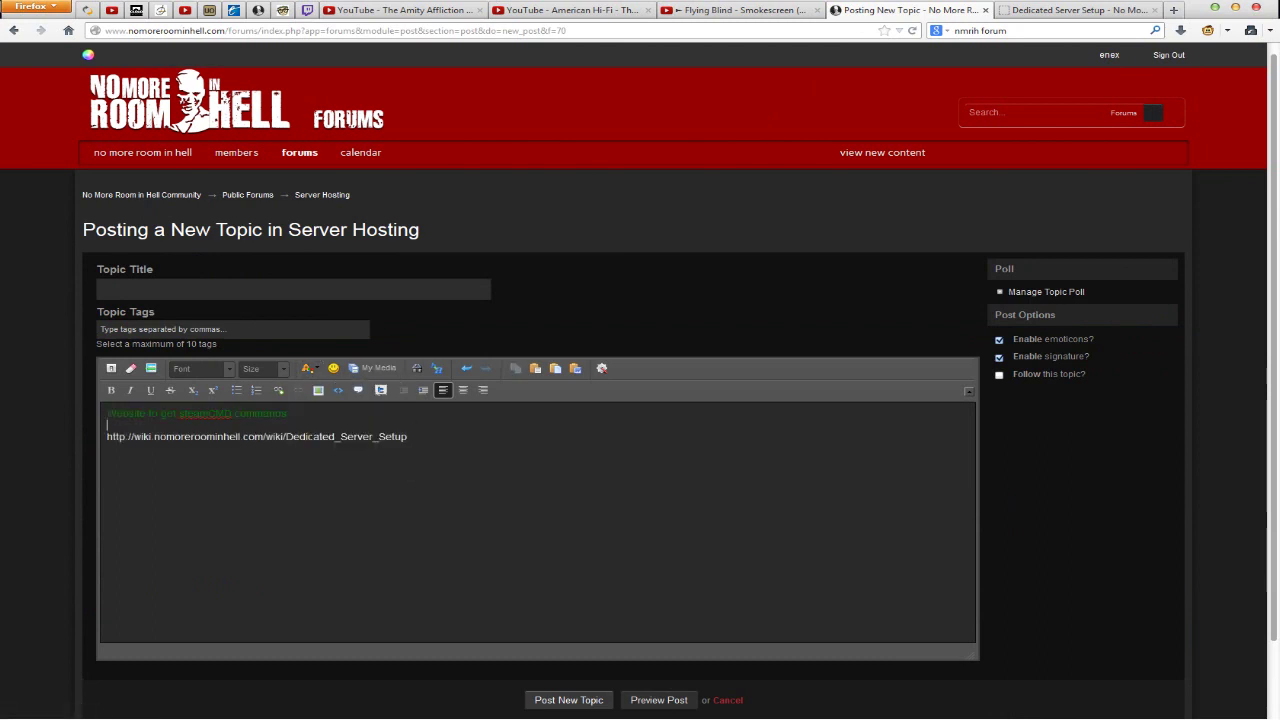
Step: Add a green "steamCMD link" line to the post, with the steamcmd_win32.zip download address copied from the wiki below it
{"action": "left_click", "coordinate": [1035, 6]}
{"action": "right_click", "coordinate": [672, 127]}
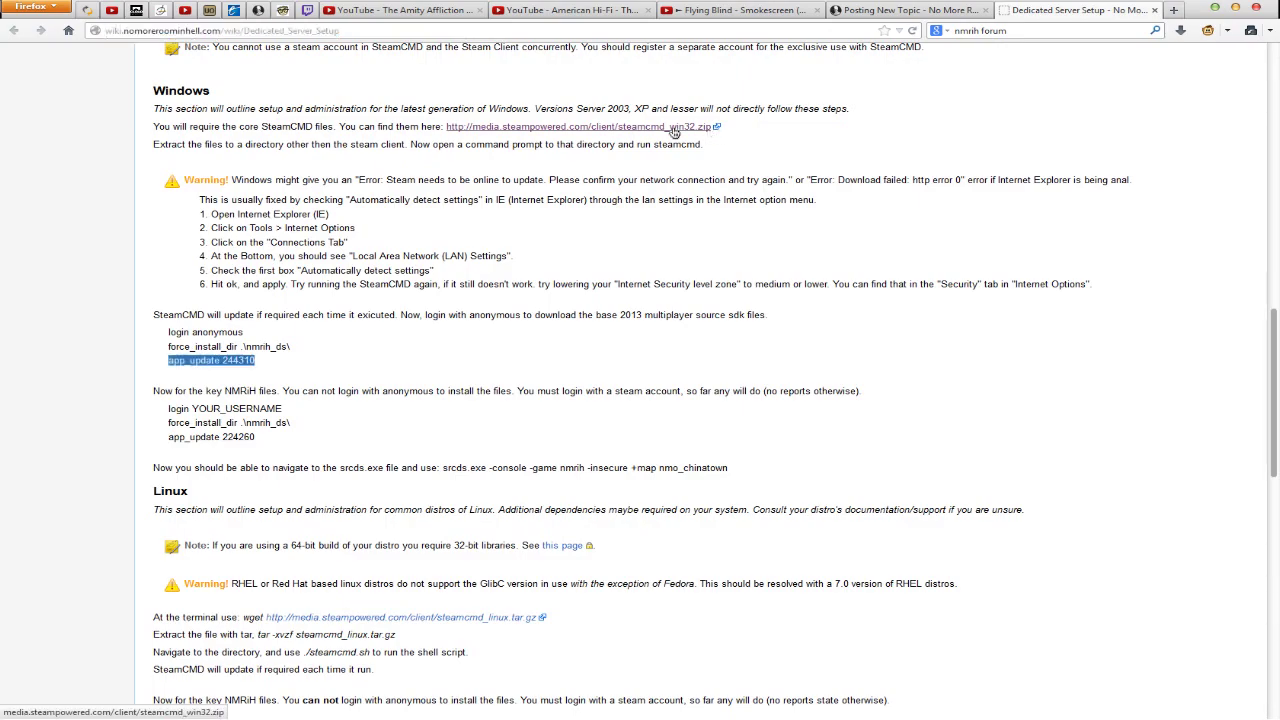
{"action": "left_click", "coordinate": [740, 214]}
{"action": "key", "text": "ctrl+shift+Tab"}
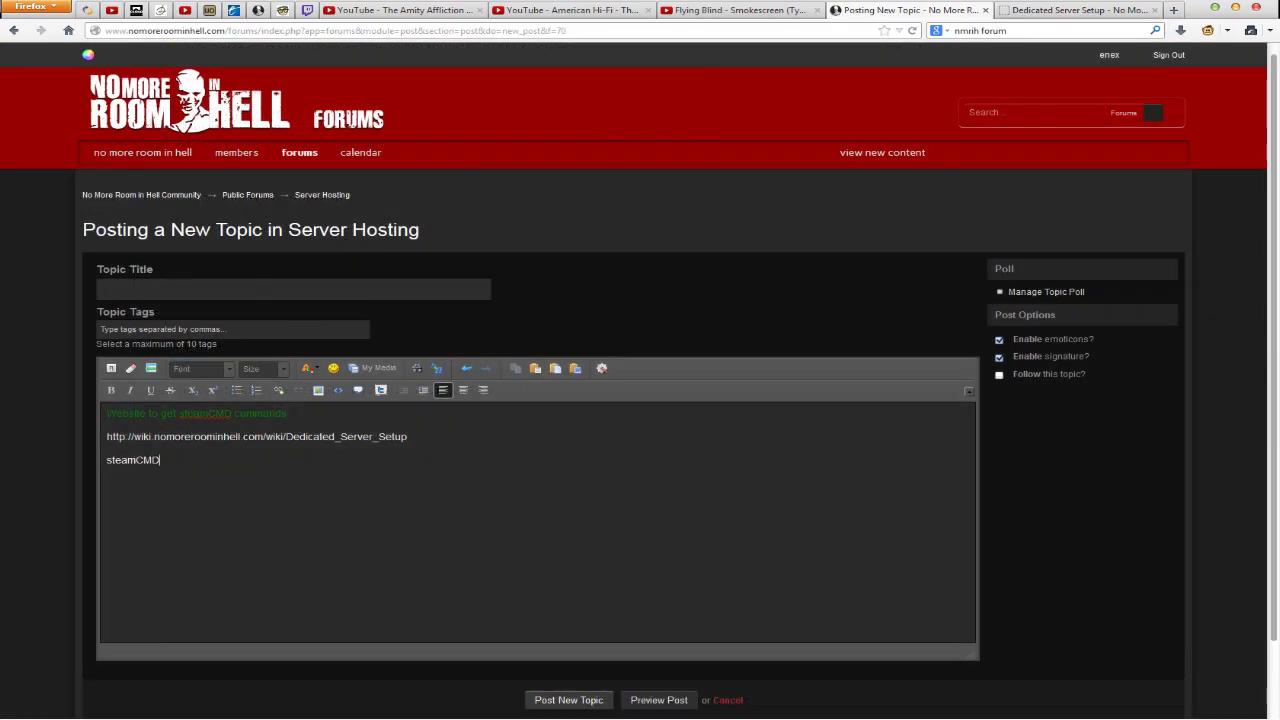
{"action": "left_click_drag", "start_coordinate": [179, 460], "coordinate": [106, 460]}
{"action": "left_click", "coordinate": [309, 369]}
{"action": "left_click", "coordinate": [350, 426]}
{"action": "left_click", "coordinate": [108, 460]}
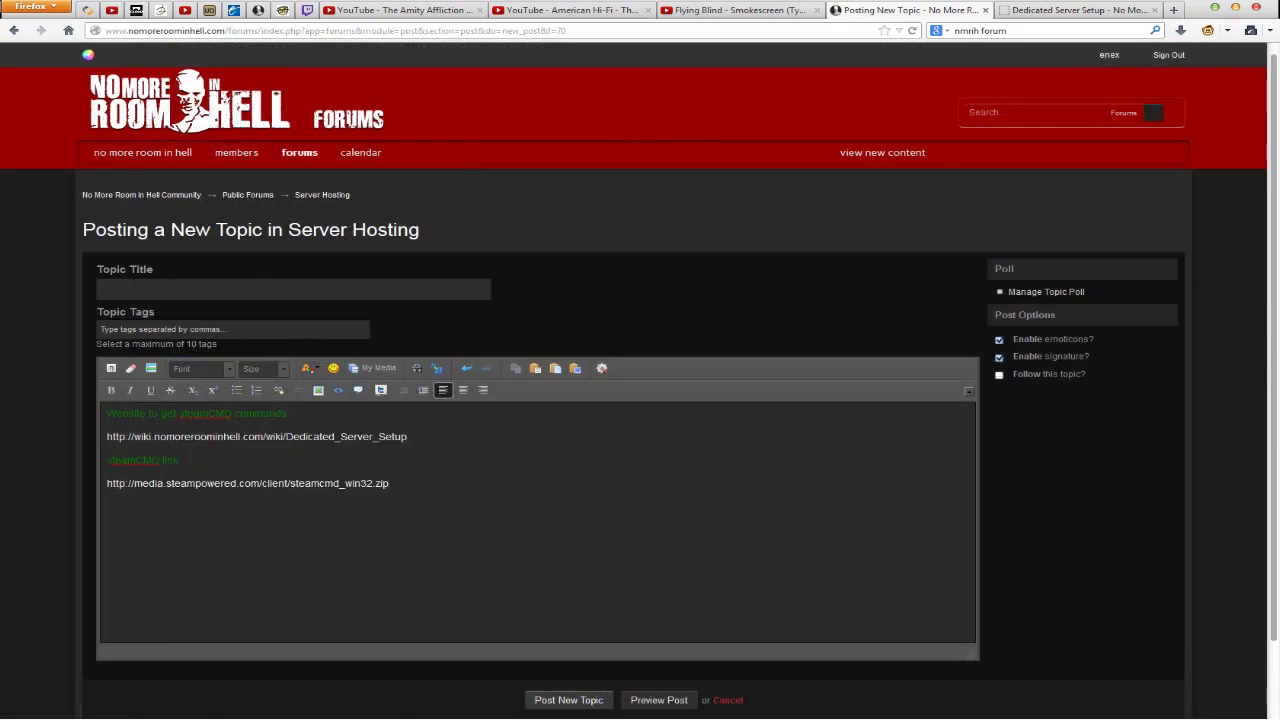
{"action": "mouse_move", "coordinate": [388, 713]}
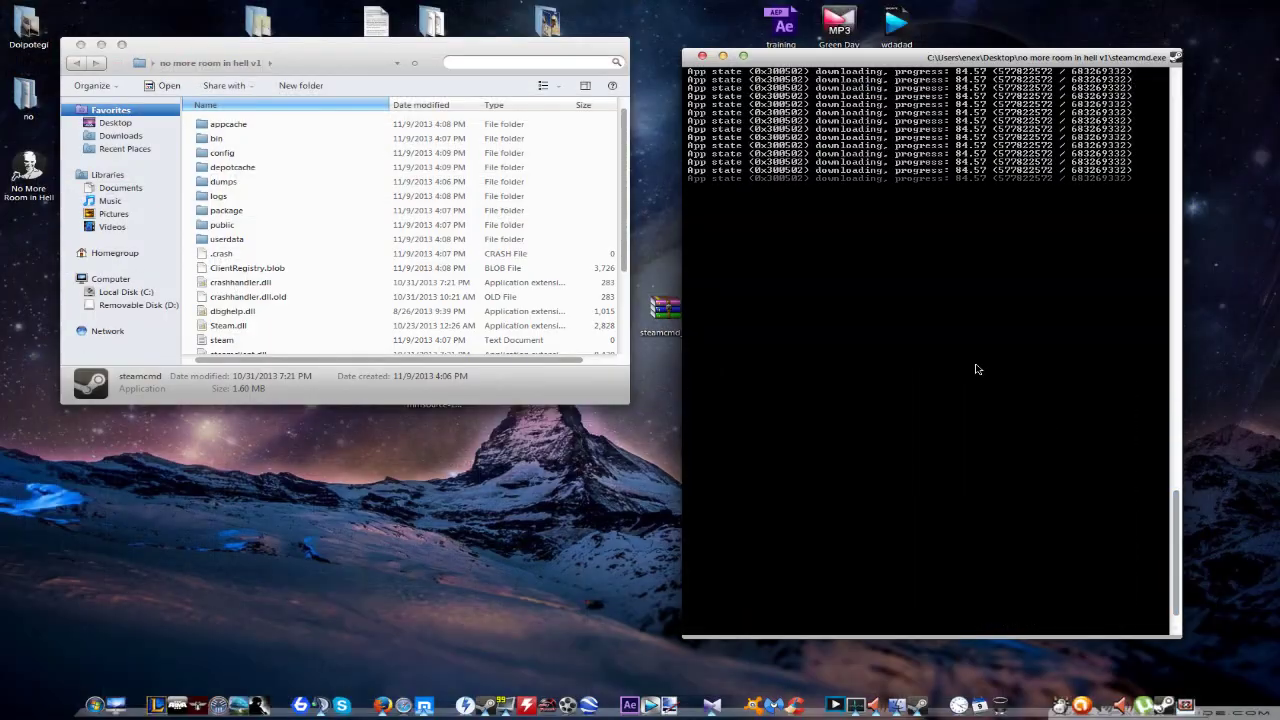
{"action": "mouse_move", "coordinate": [383, 710]}
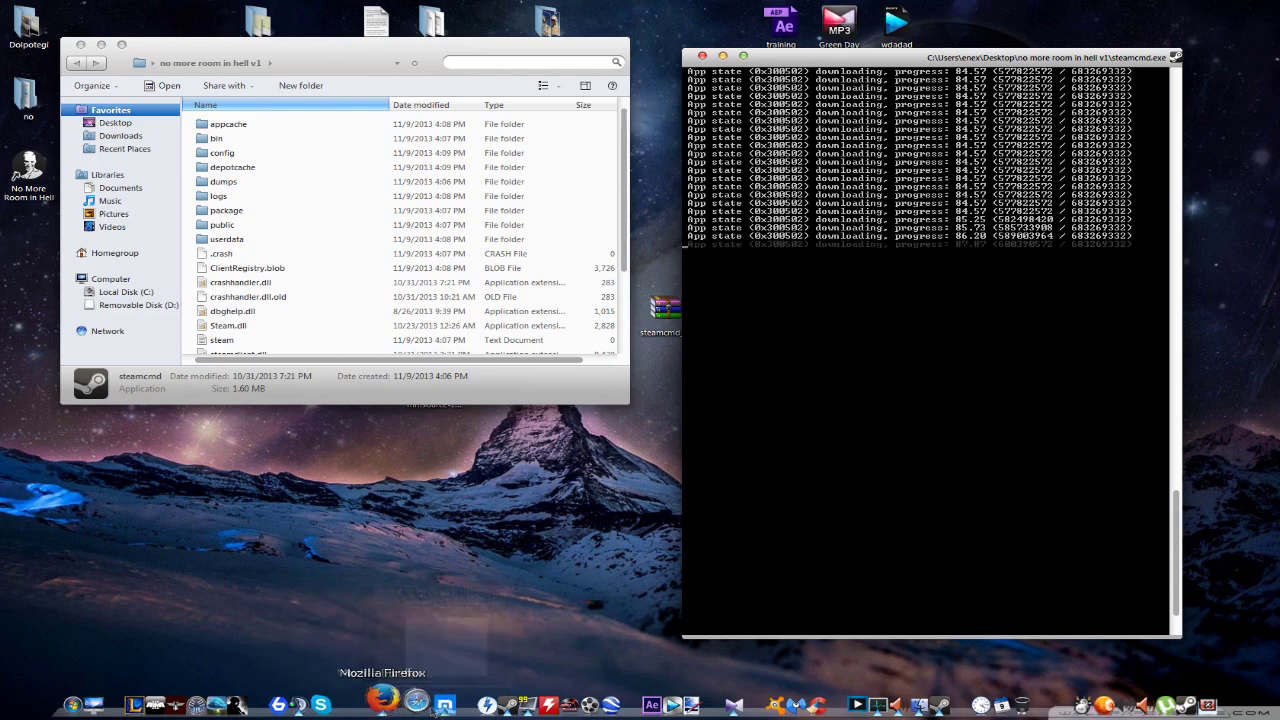
{"action": "left_click", "coordinate": [386, 702]}
{"action": "left_click", "coordinate": [420, 10]}
{"action": "left_click", "coordinate": [496, 10]}
{"action": "left_click", "coordinate": [568, 11]}
{"action": "left_click", "coordinate": [966, 9]}
{"action": "key", "text": "ctrl+Tab"}
{"action": "key", "text": "ctrl+Tab"}
{"action": "key", "text": "ctrl+Tab"}
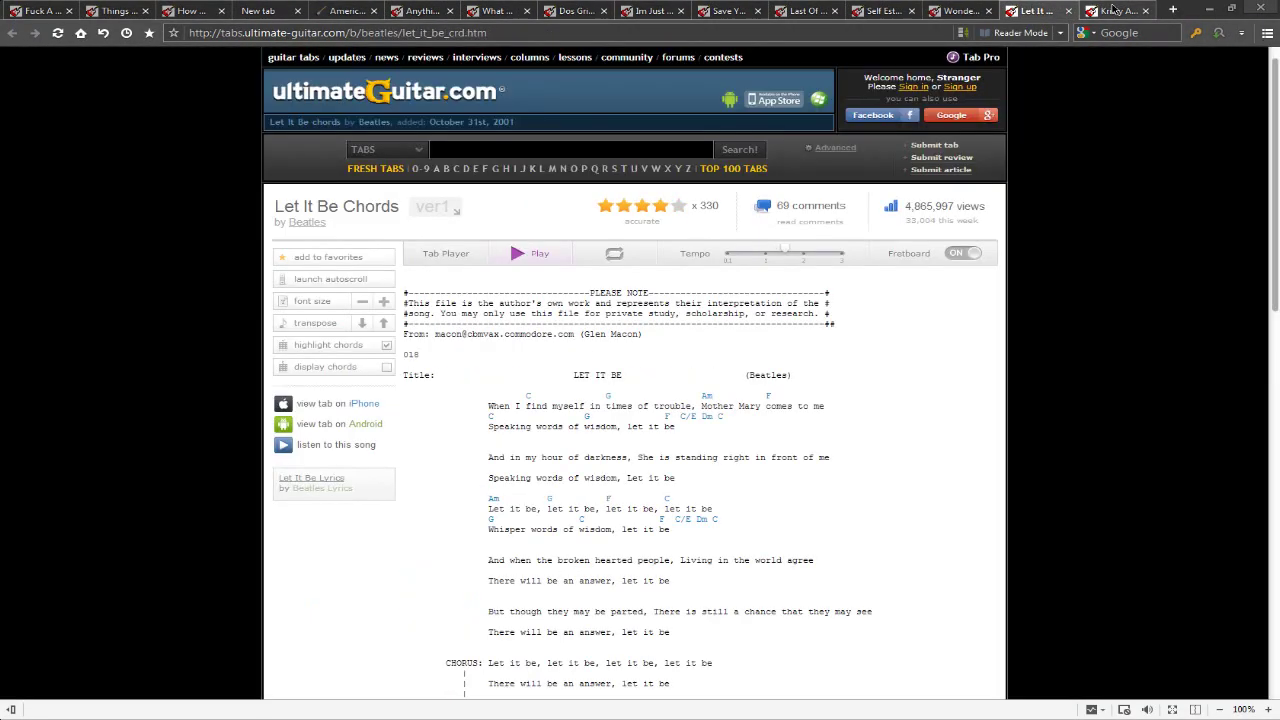
{"action": "key", "text": "ctrl+Tab"}
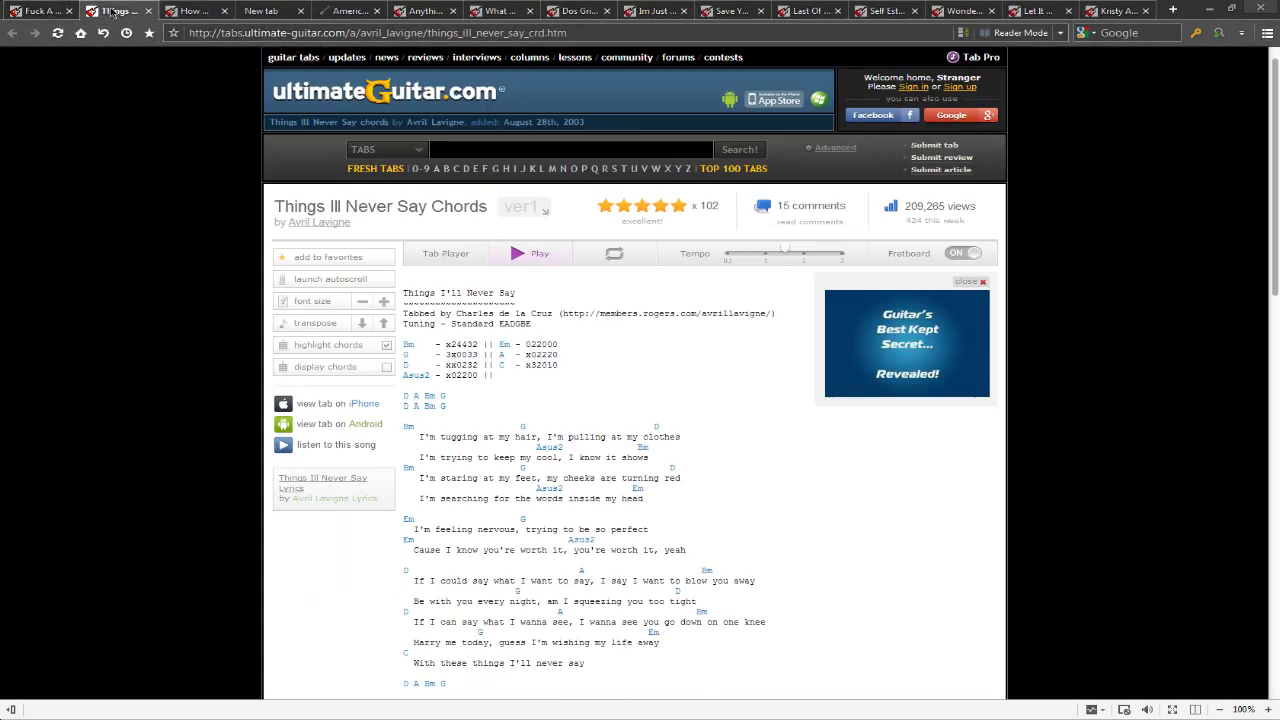
{"action": "left_click", "coordinate": [1208, 9]}
Step: Return to Firefox and locate the Server Hosting section on the No More Room in Hell forum index
{"action": "left_click", "coordinate": [381, 703]}
{"action": "key", "text": "ctrl+shift+Tab"}
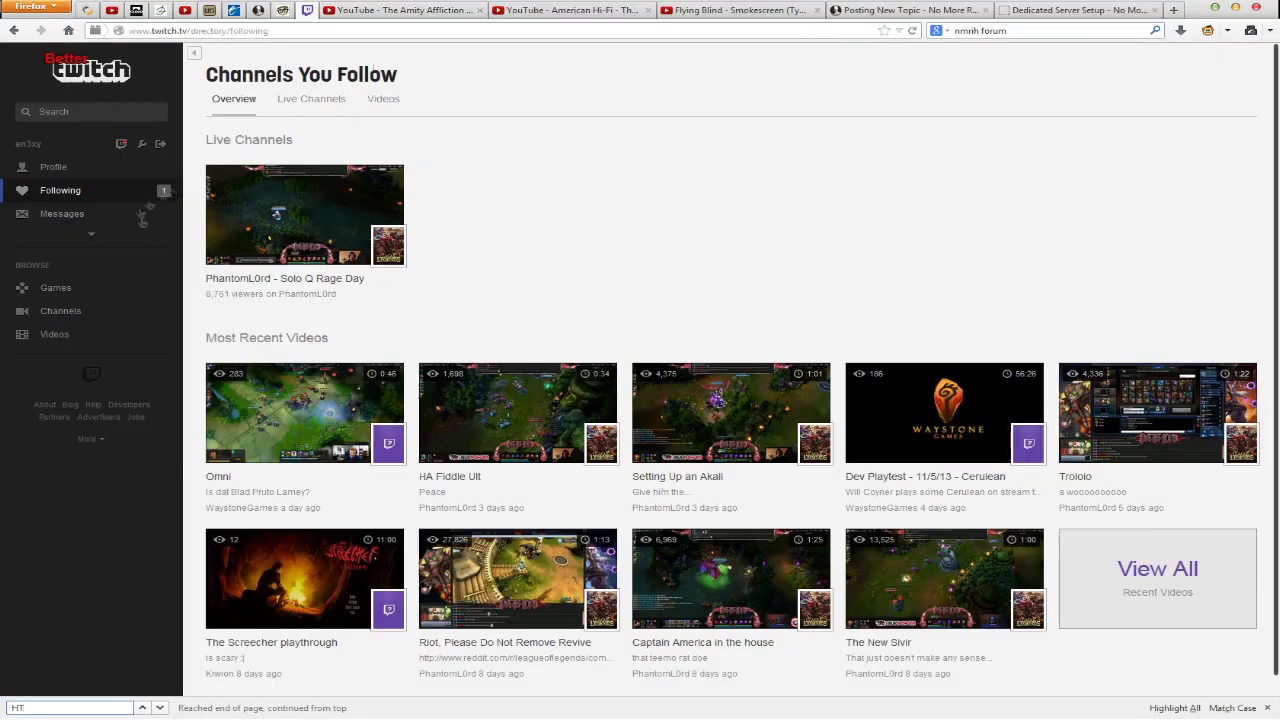
{"action": "key", "text": "ctrl+shift+Tab"}
{"action": "key", "text": "ctrl+shift+Tab"}
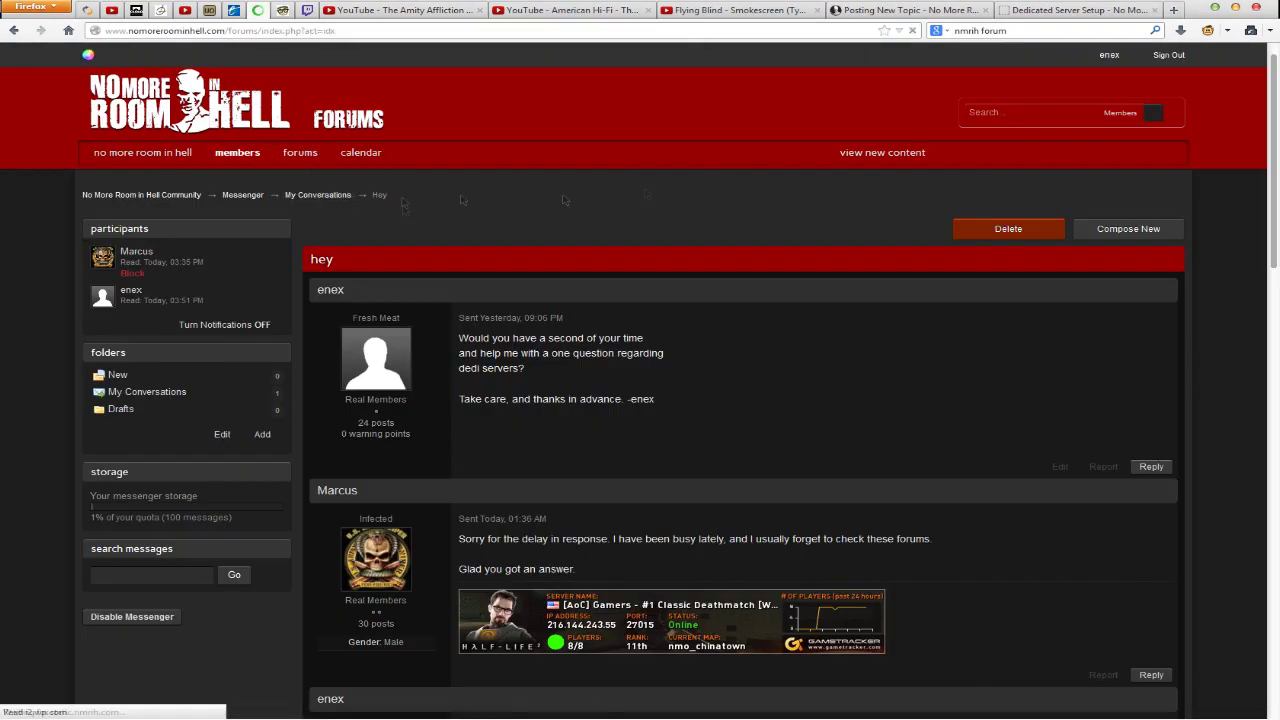
{"action": "scroll", "coordinate": [86, 370], "scroll_direction": "down", "scroll_amount": 1}
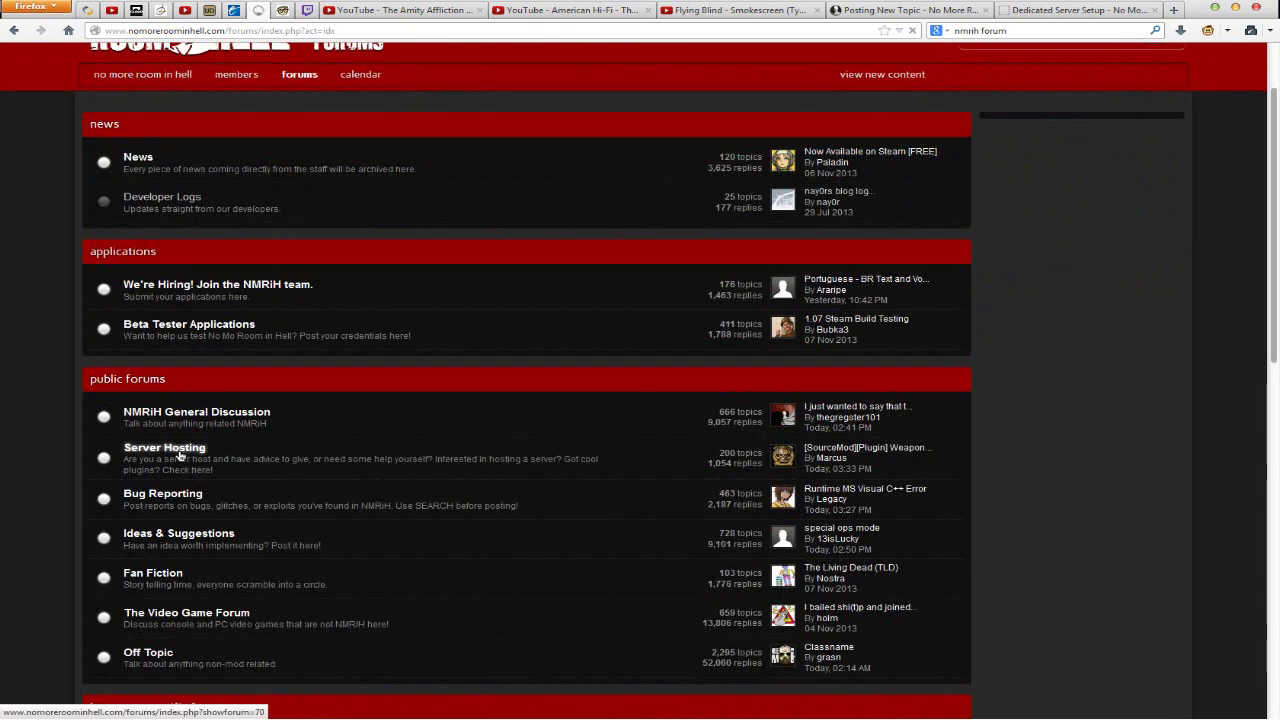